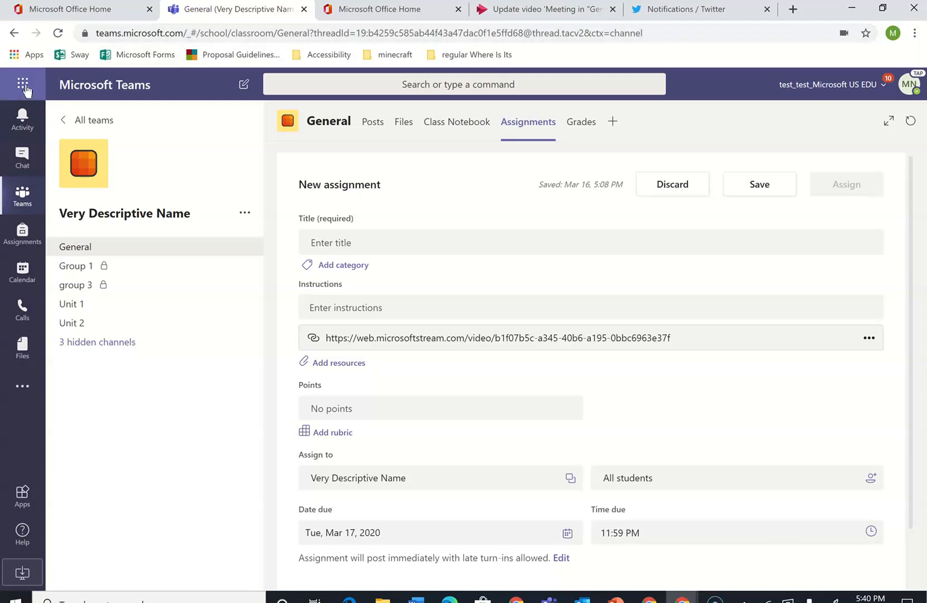
- Go from Teams to the Office 365 home page and open Microsoft Forms
left_click(23, 86)
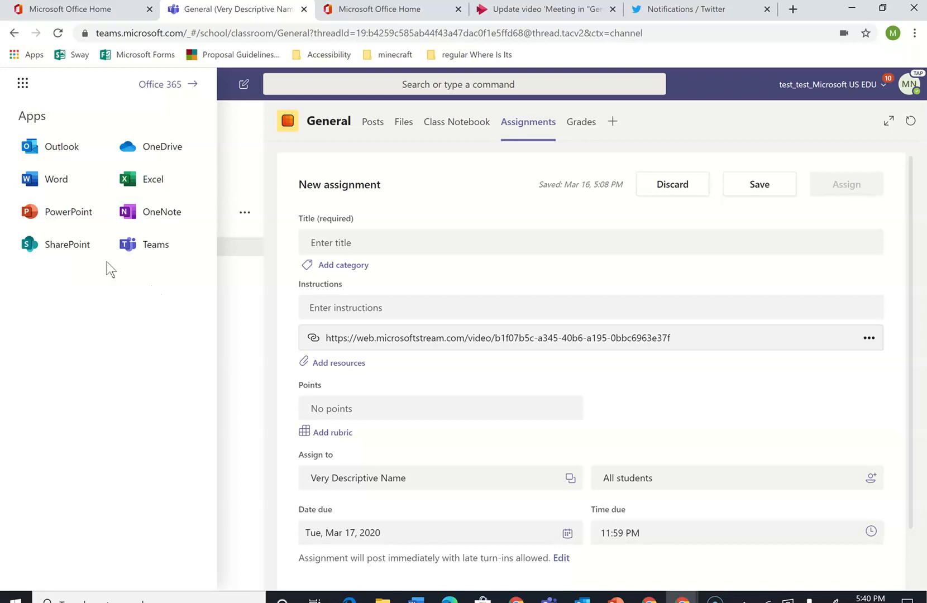
left_click(147, 88)
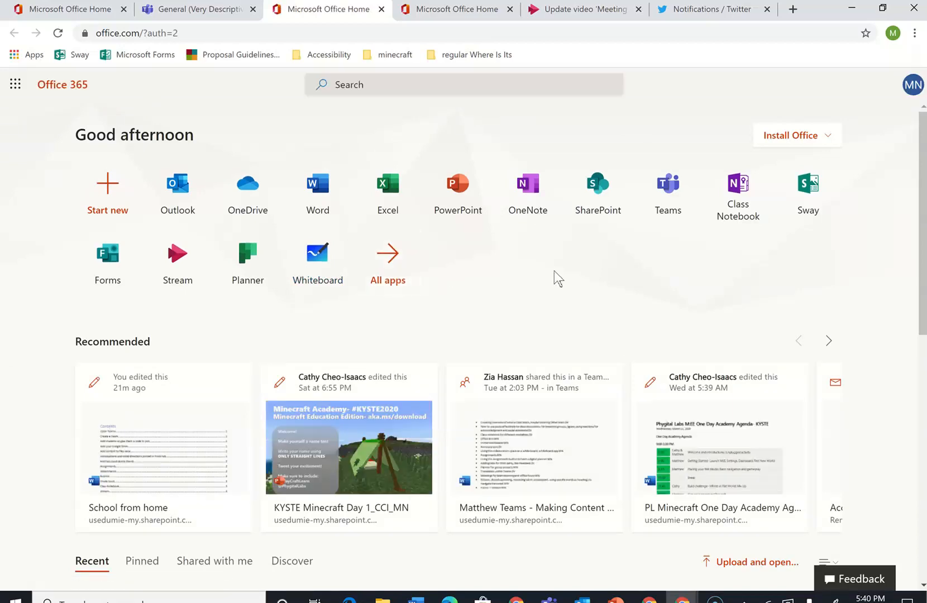
left_click(111, 262)
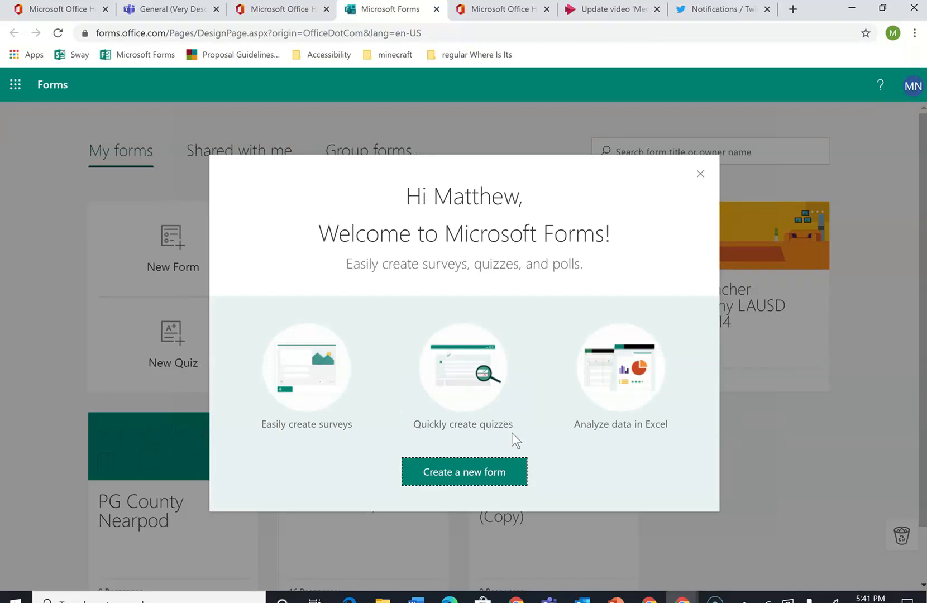
- Create a blank form, and back on the My forms page create a new blank quiz
left_click(486, 473)
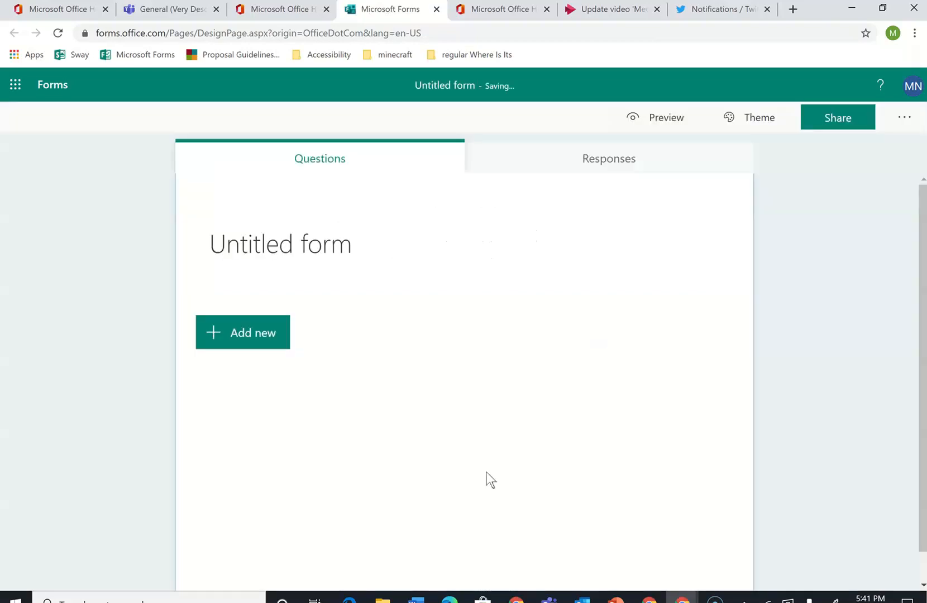
left_click(49, 89)
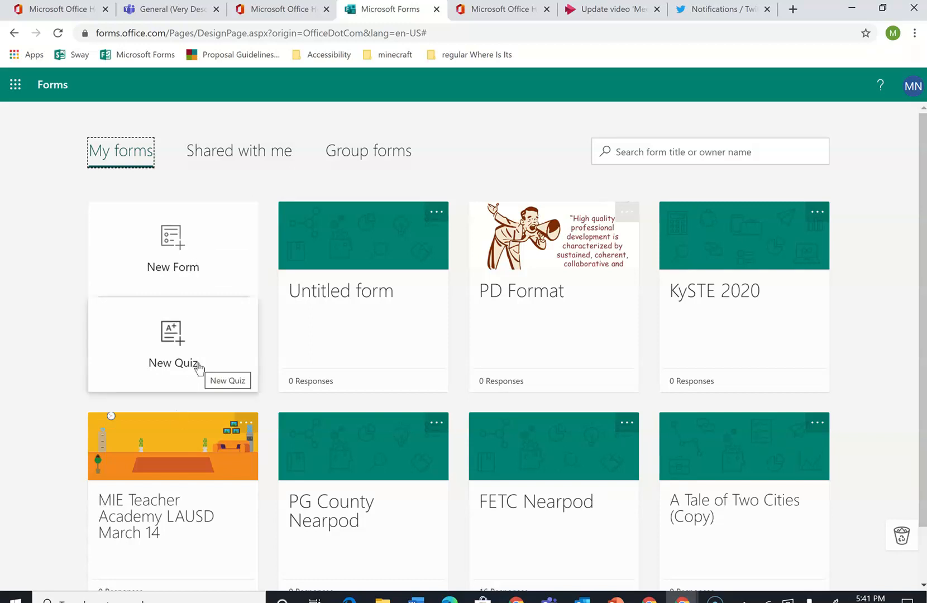
left_click(172, 362)
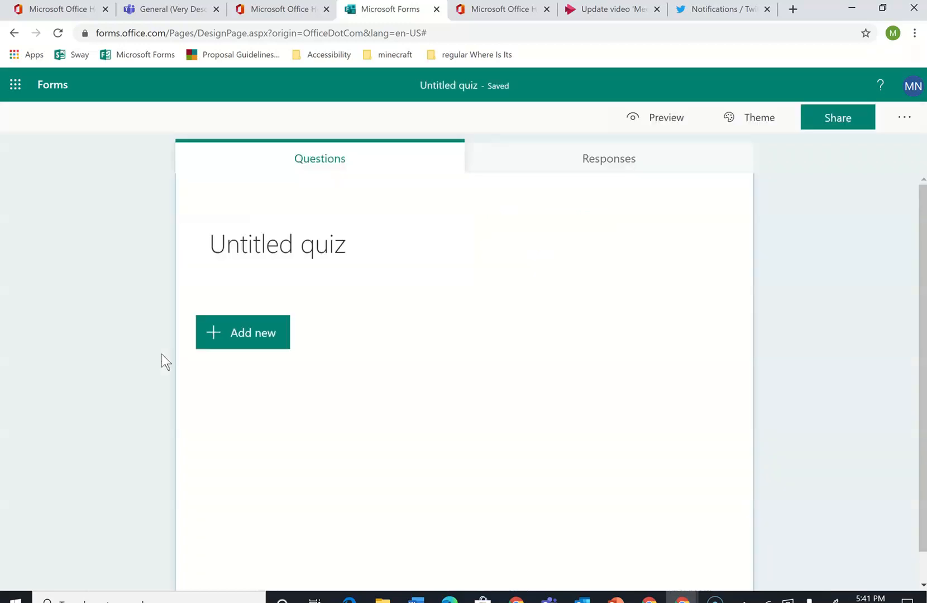
- Add a five-star rating question and a Likert question to the quiz
left_click(231, 338)
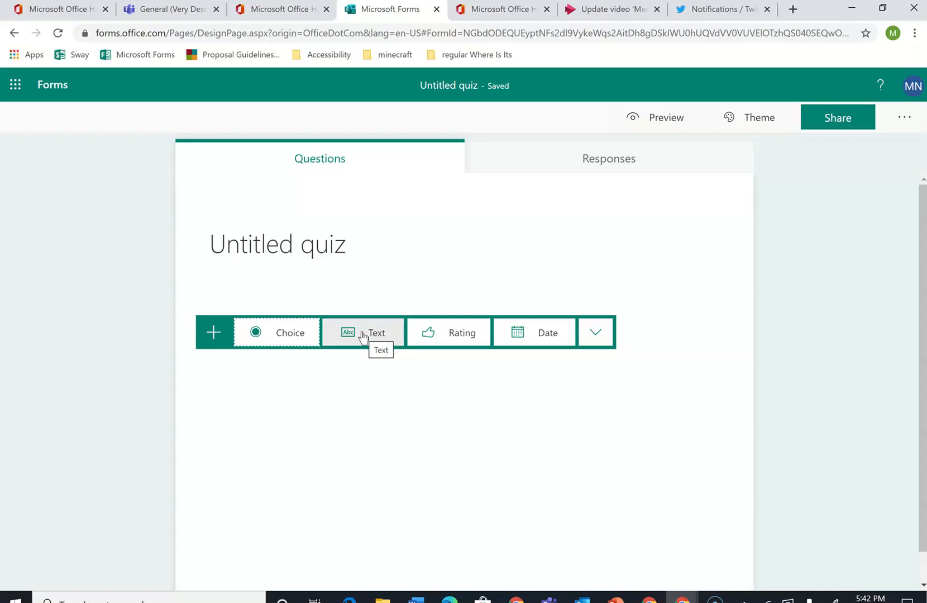
left_click(451, 333)
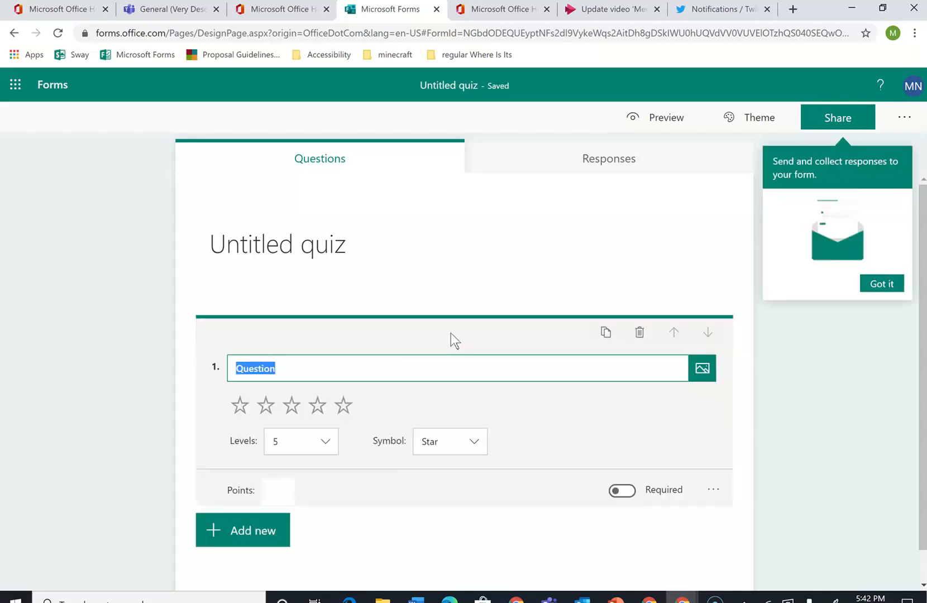
left_click(257, 533)
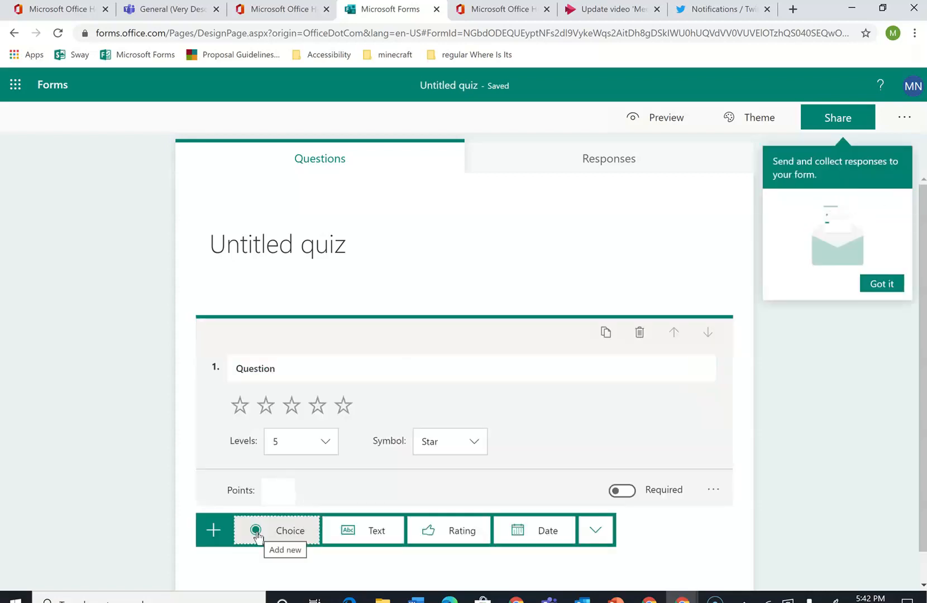
left_click(594, 532)
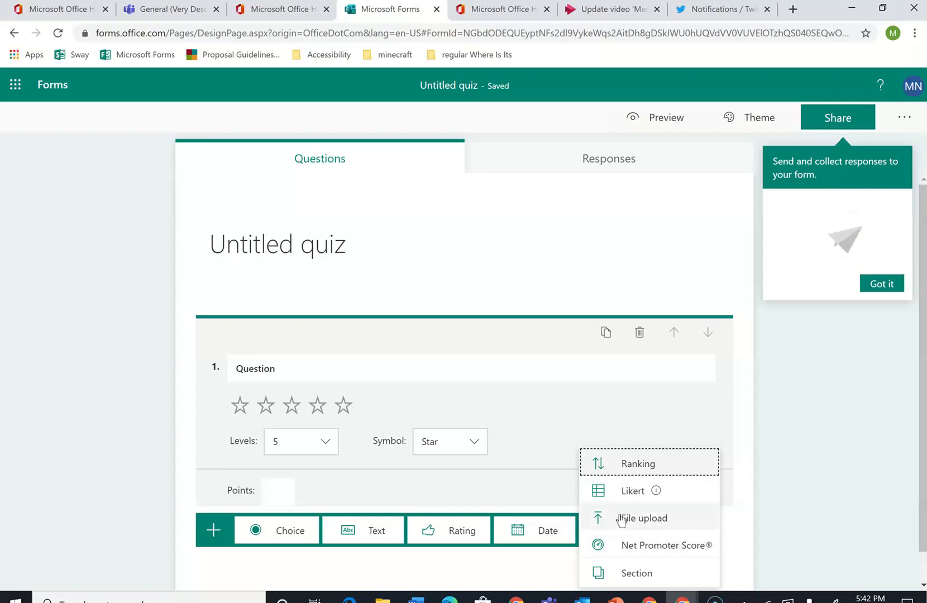
left_click(643, 495)
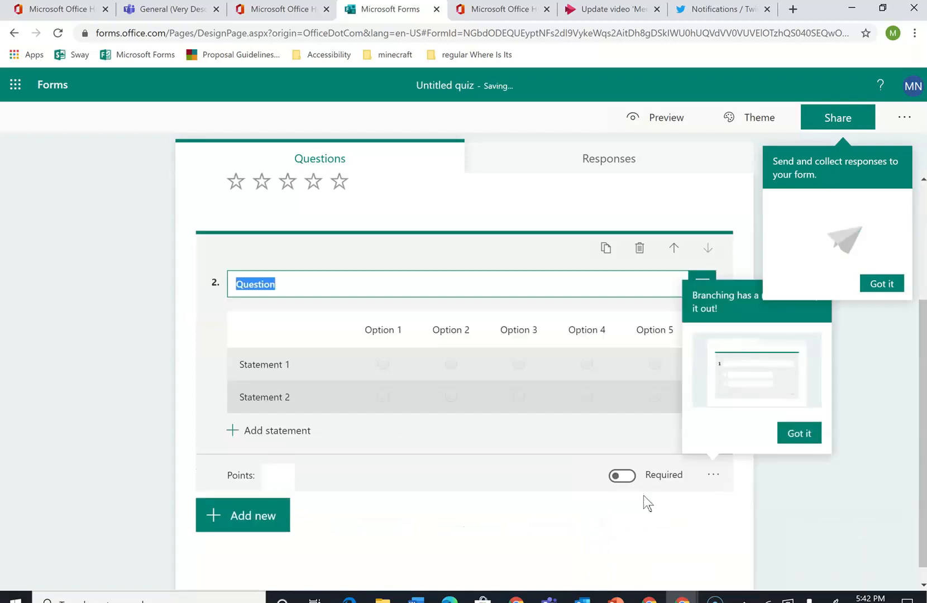
left_click(276, 366)
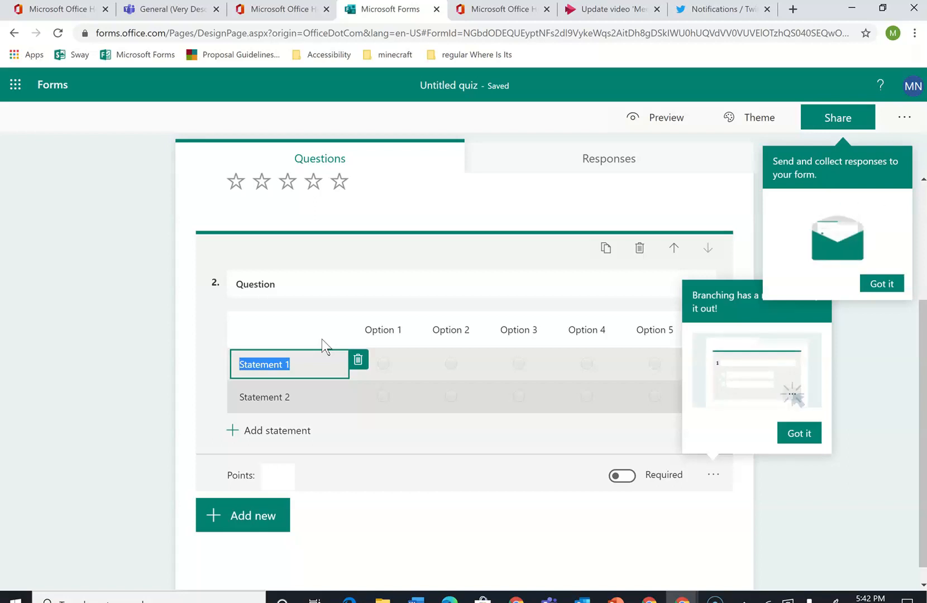
- Add a file upload question to the quiz, accepting the creation of a OneDrive for Business folder
left_click(255, 514)
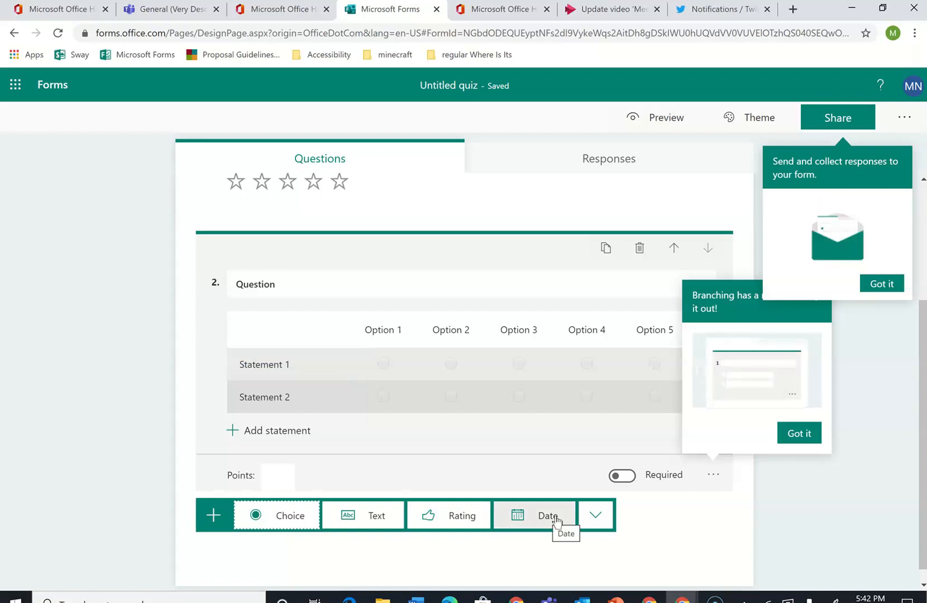
left_click(596, 514)
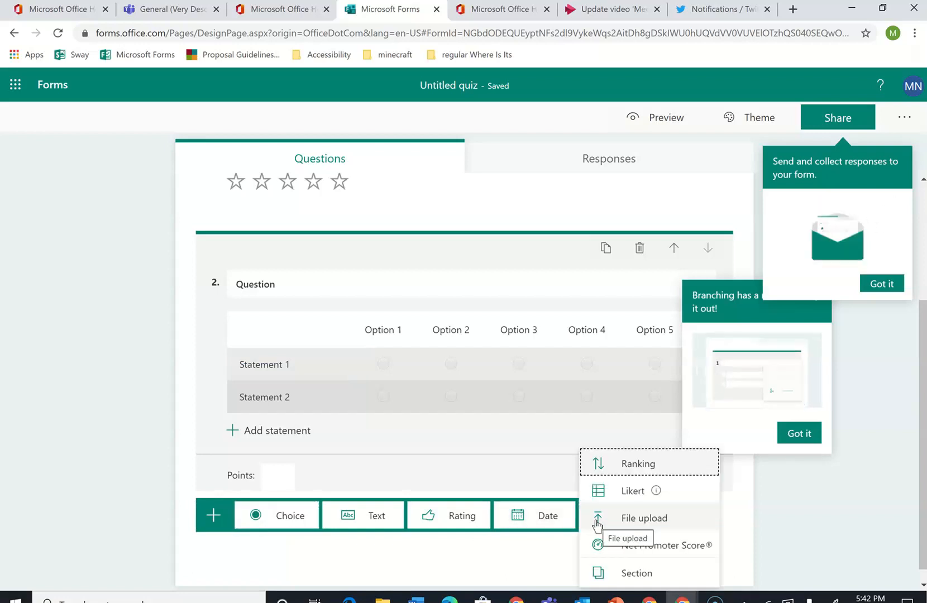
left_click(669, 524)
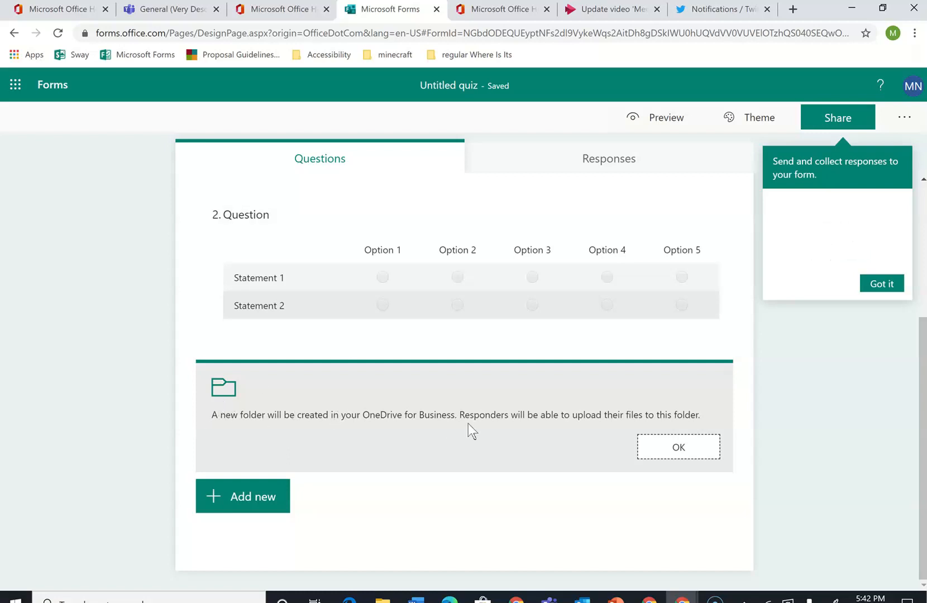
left_click(682, 450)
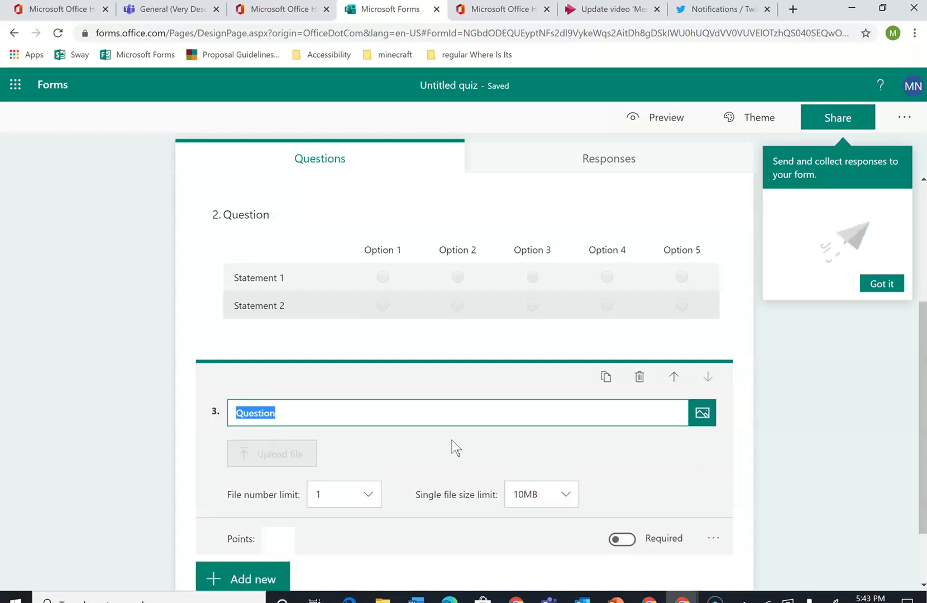
- Examine the file number limits and single file size limits available for the upload question
left_click(369, 497)
left_click_drag(375, 531, 387, 494)
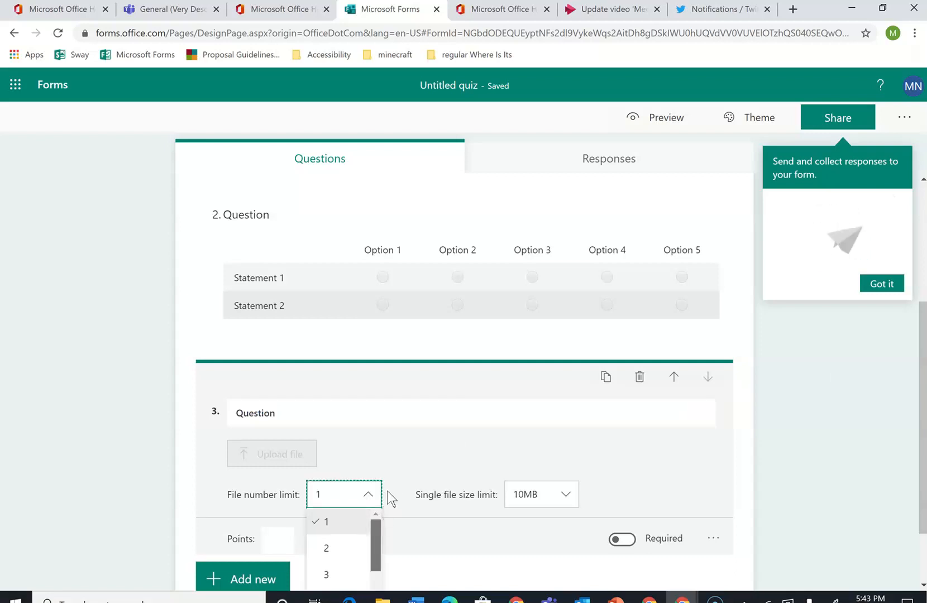
left_click(567, 497)
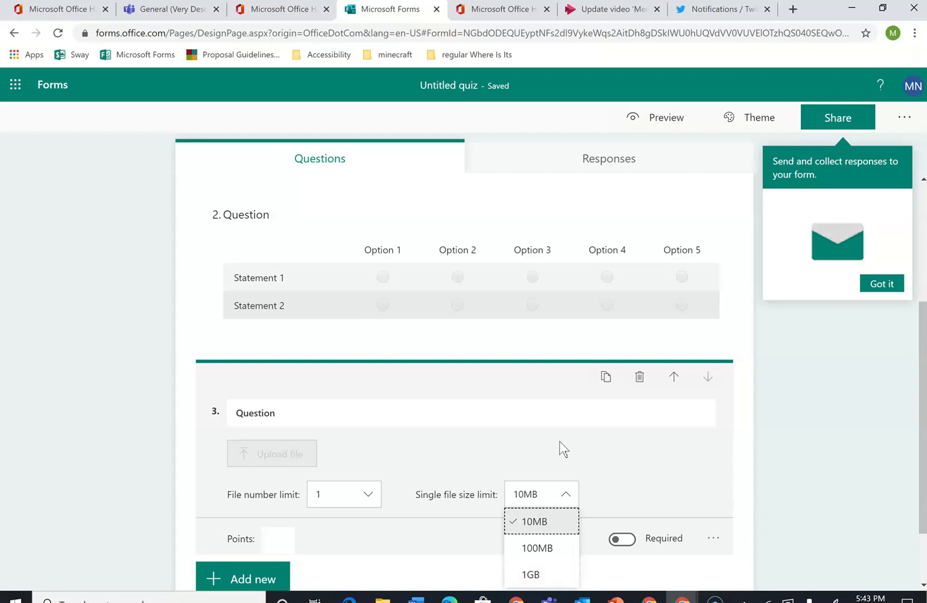
left_click(564, 494)
left_click(564, 494)
left_click(519, 451)
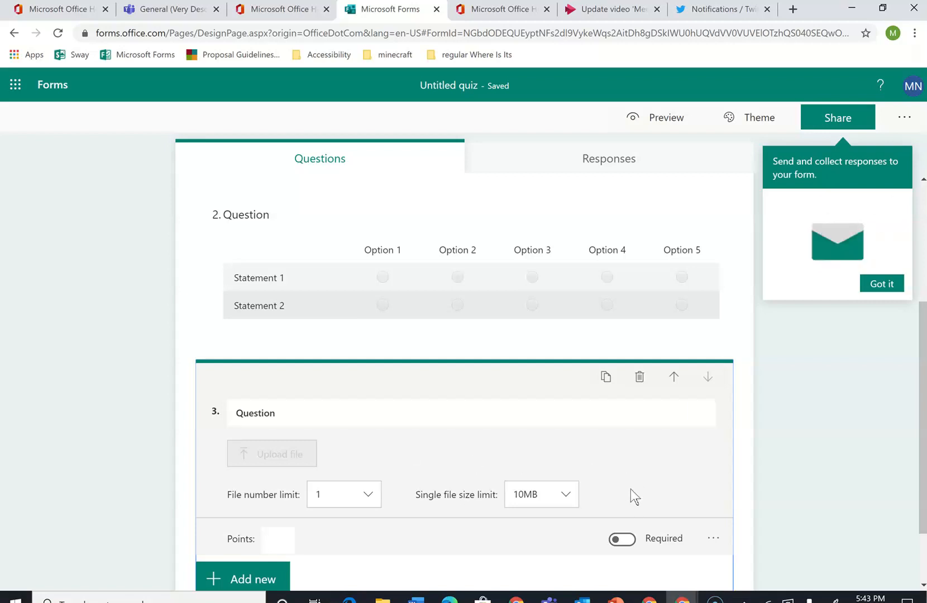
- Add a choice question to the quiz with the title "what day of"
left_click(250, 578)
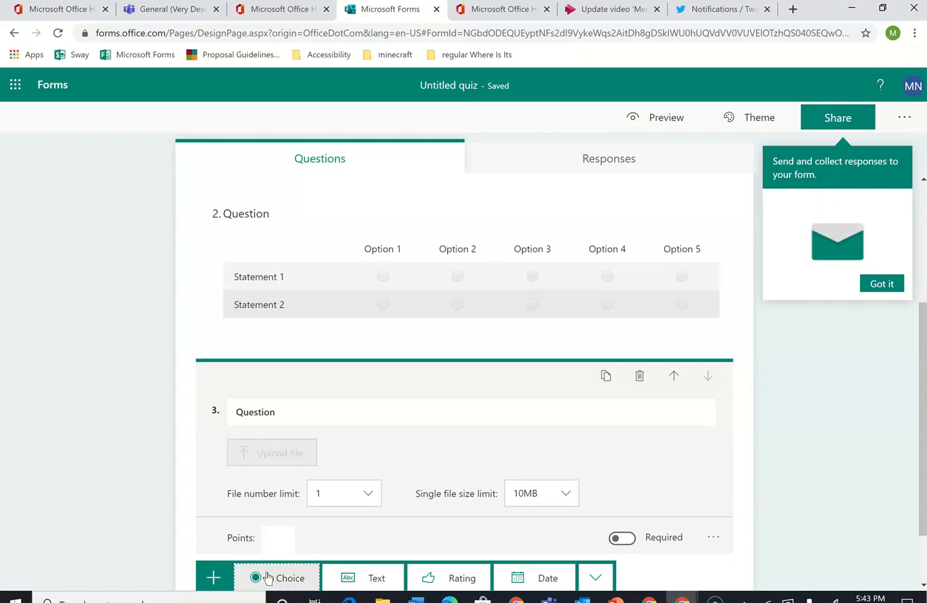
left_click(267, 577)
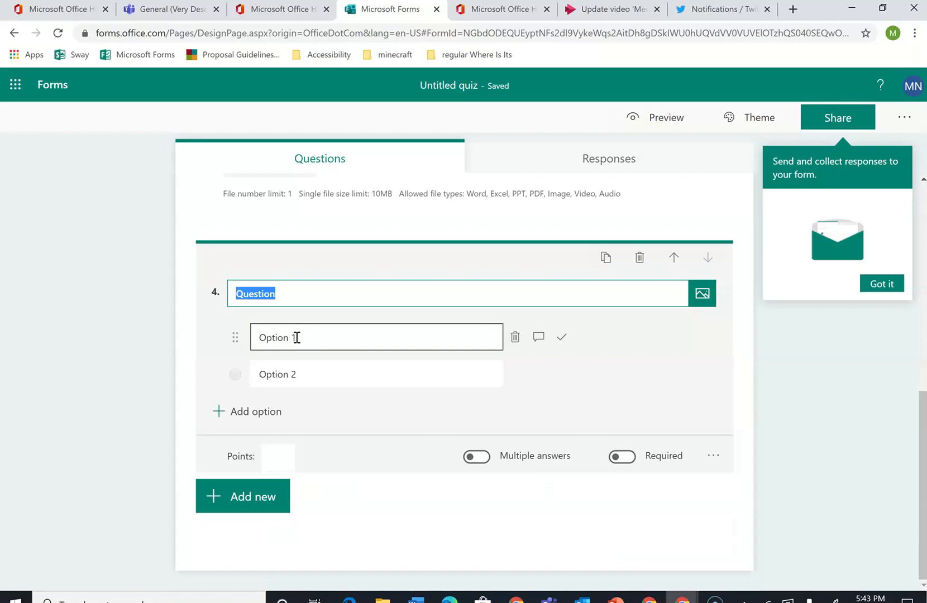
left_click(314, 298)
key("BackSpace")
key("BackSpace")
key("BackSpace")
key("BackSpace")
key("BackSpace")
key("BackSpace")
key("BackSpace")
key("BackSpace")
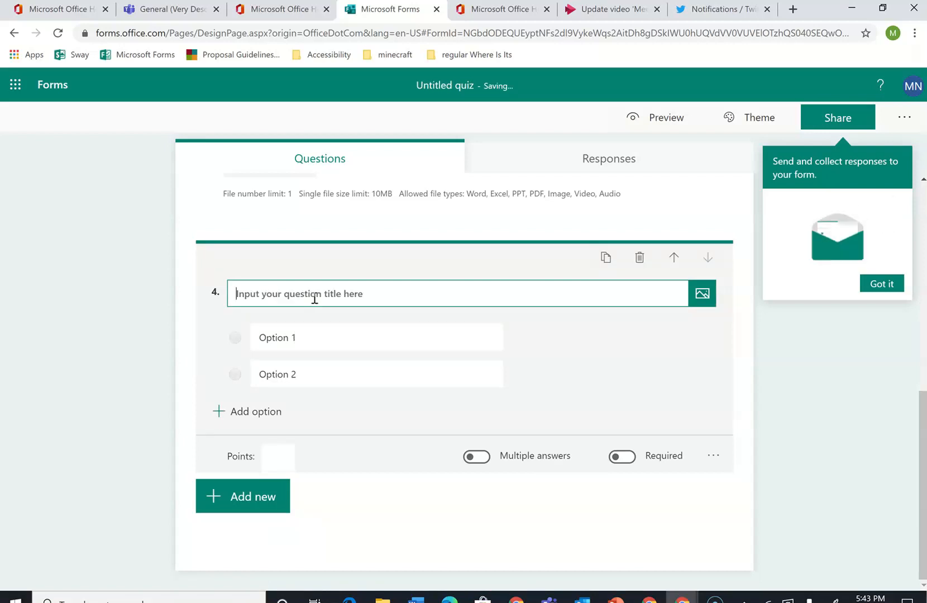
type("what day of")
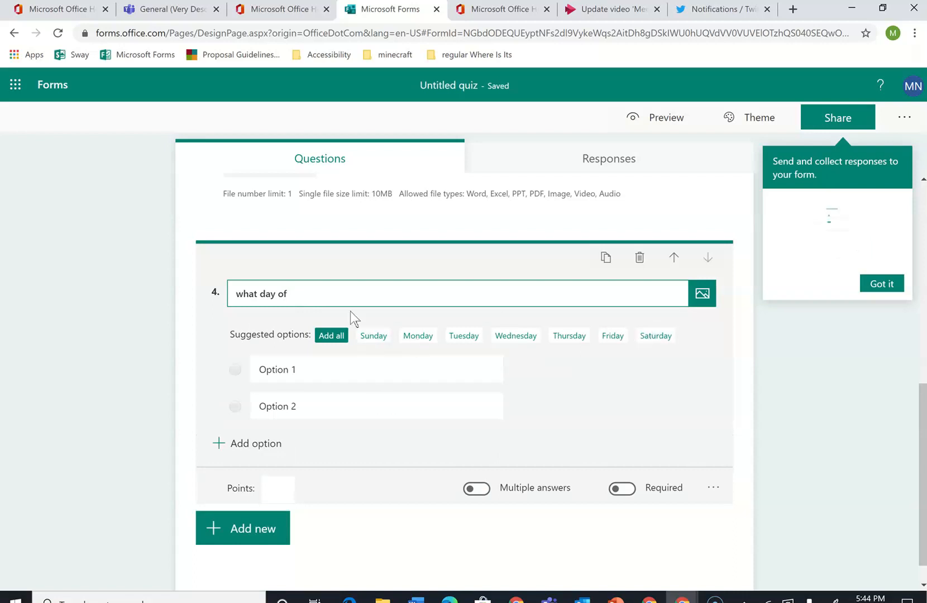
- Fill the choice question with the suggested days Monday to Friday only and mark Tuesday as the correct answer
left_click(329, 335)
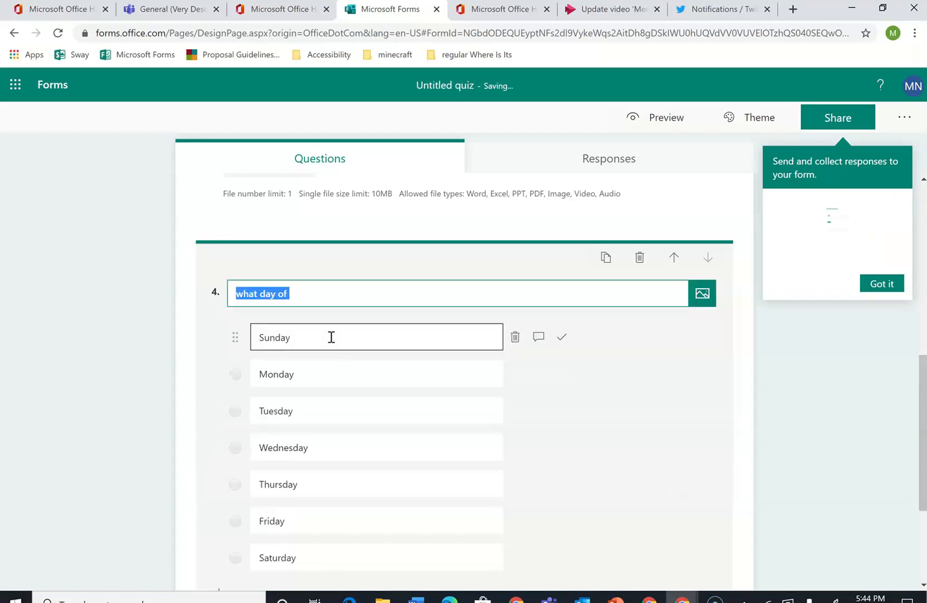
left_click(514, 340)
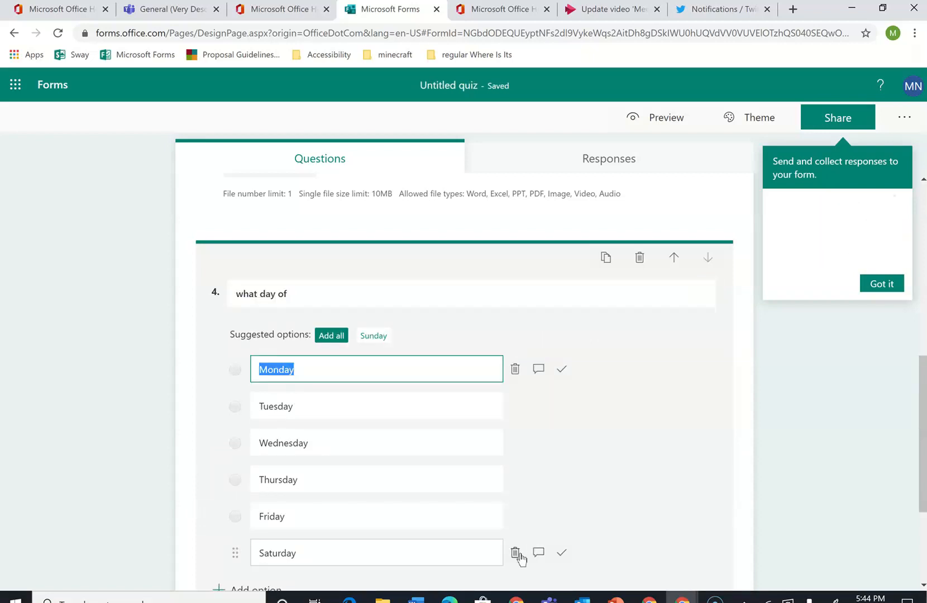
left_click(515, 552)
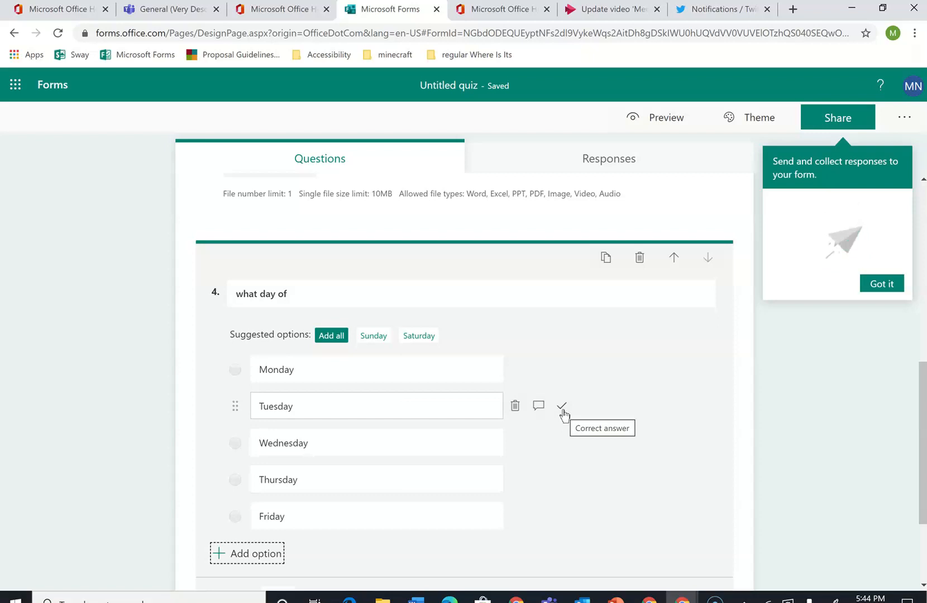
left_click(562, 411)
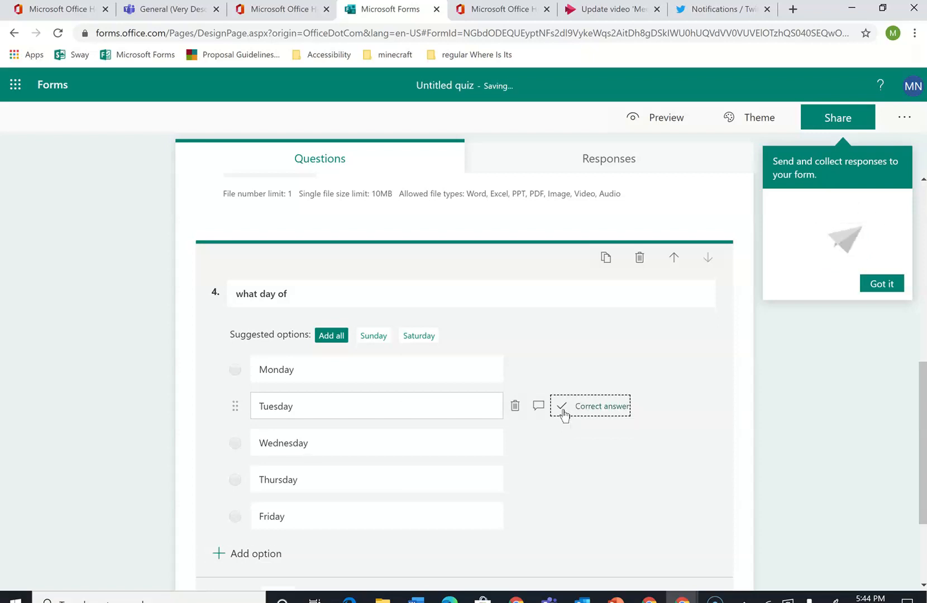
- Try allowing multiple answers with Thursday as an additional correct answer, and revert both settings
scroll(563, 413, "down", 2)
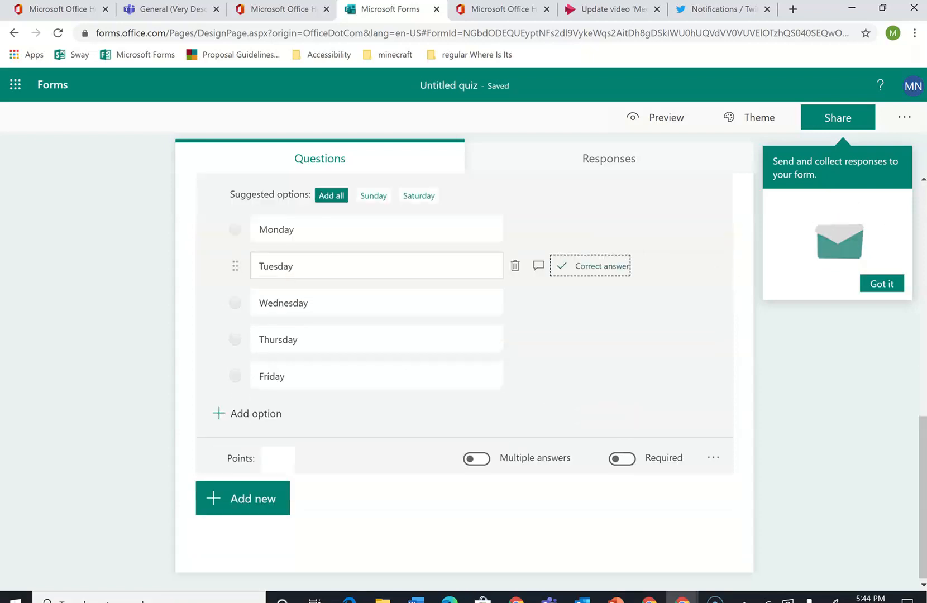
left_click(484, 464)
mouse_move(528, 347)
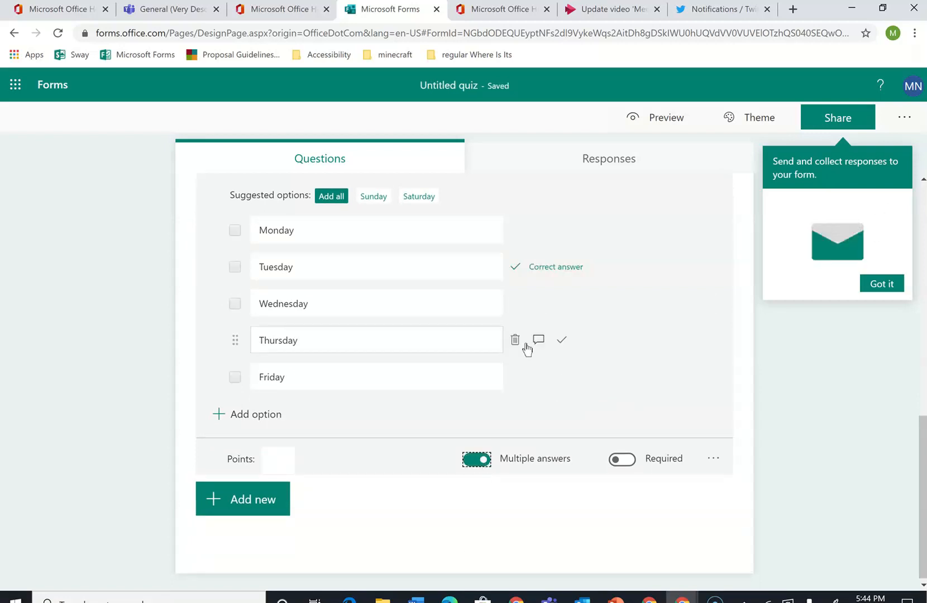
left_click(560, 341)
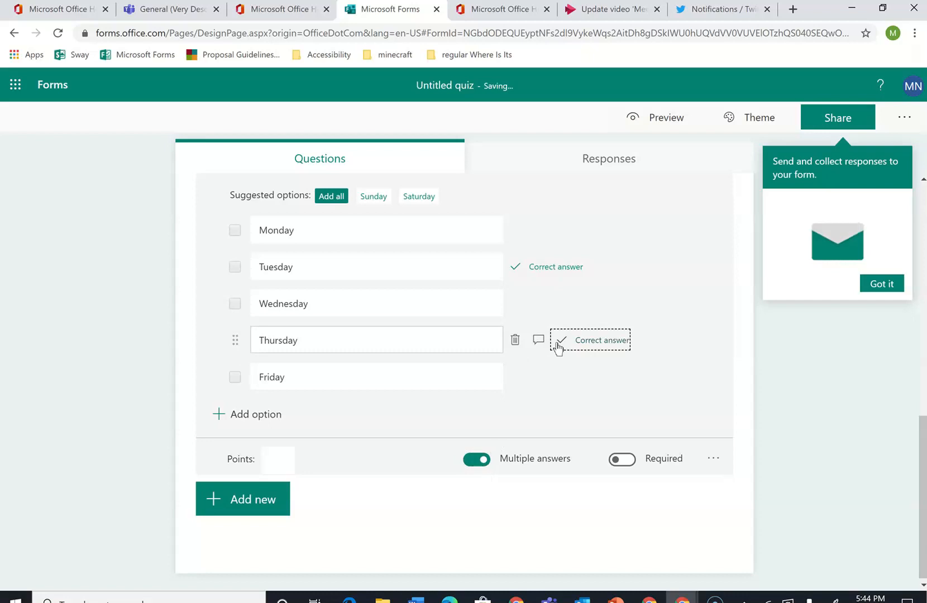
left_click(560, 342)
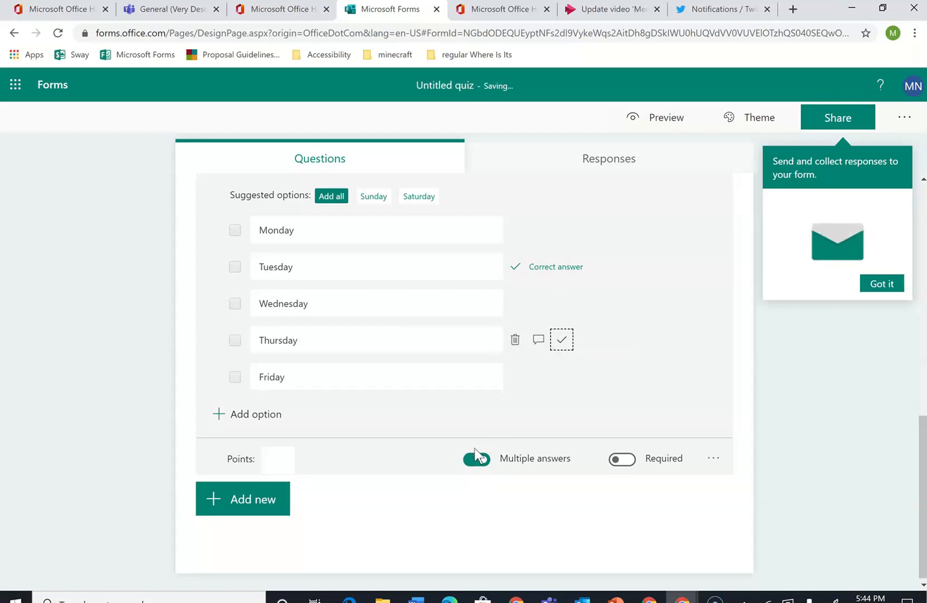
left_click(476, 458)
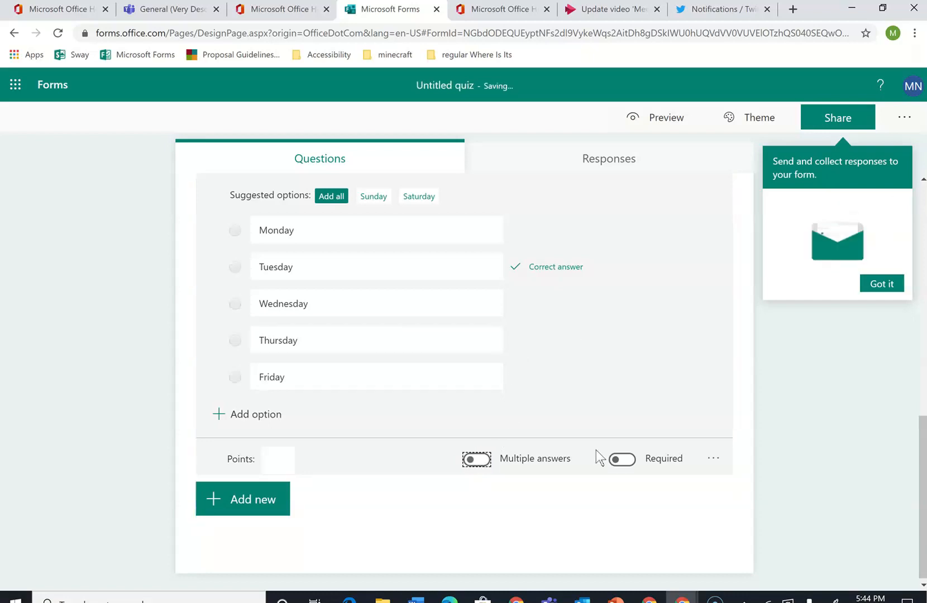
- Change the weekday question's options to a drop-down and open the quiz preview
left_click(712, 460)
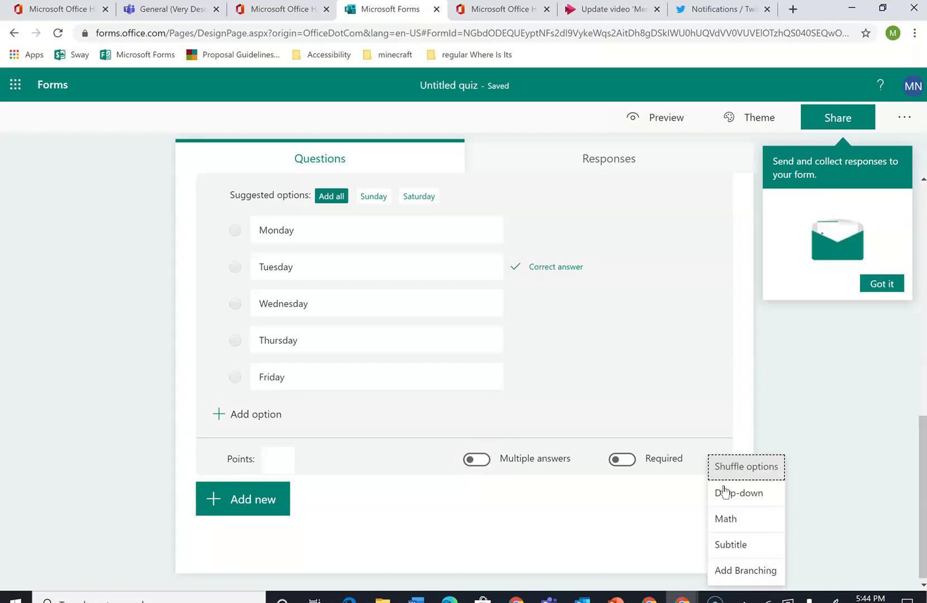
left_click(724, 493)
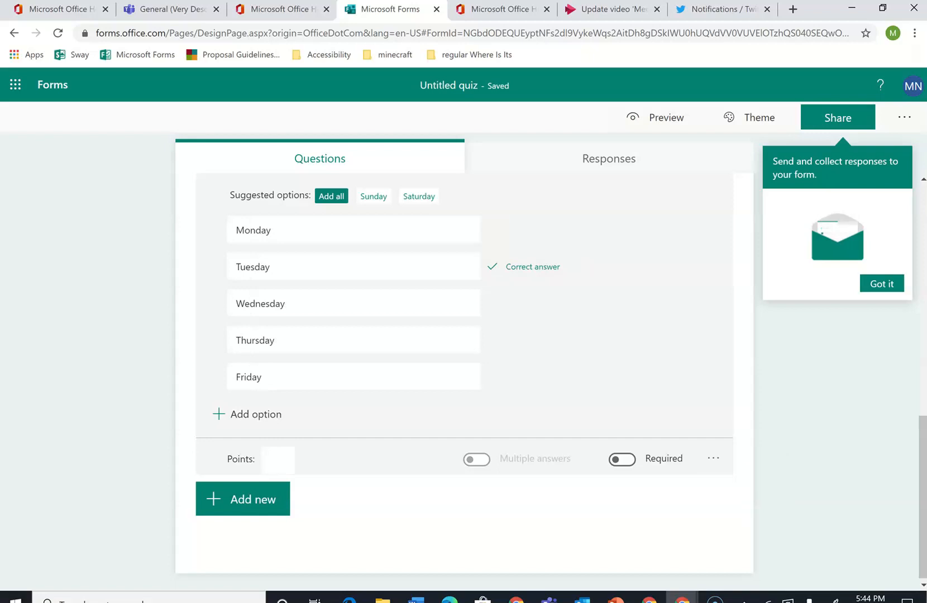
scroll(465, 357, "up", 2)
left_click(675, 117)
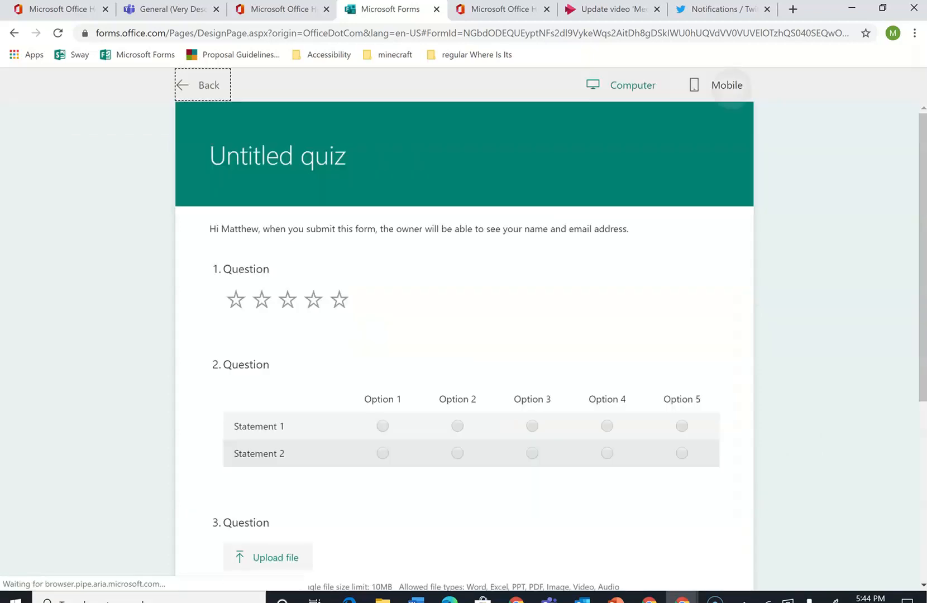
- View the quiz preview in the mobile layout and return to editing the questions
left_click(726, 86)
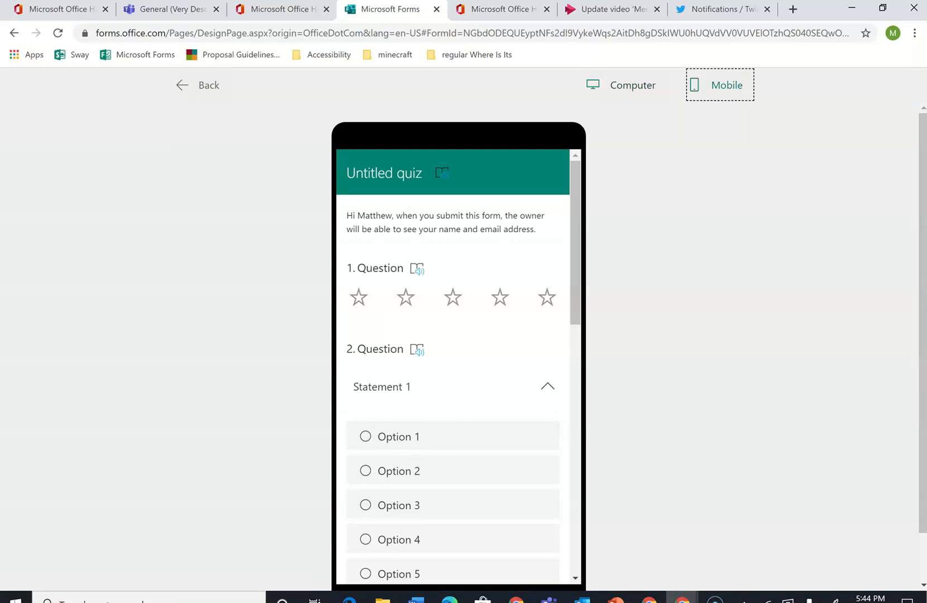
left_click(198, 85)
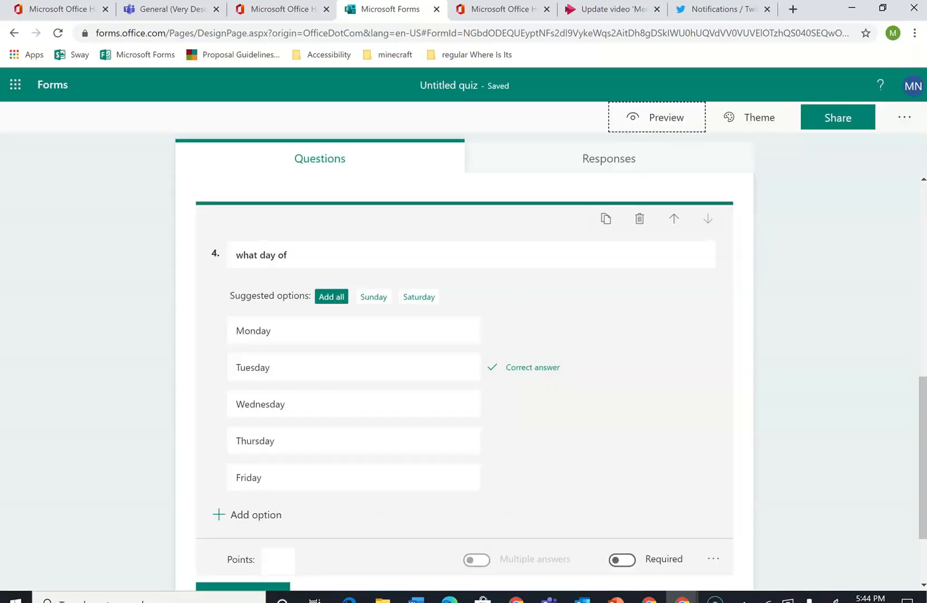
- Set the weekday question's points to 5, and try making the question required before switching that off again
scroll(464, 379, "down", 2)
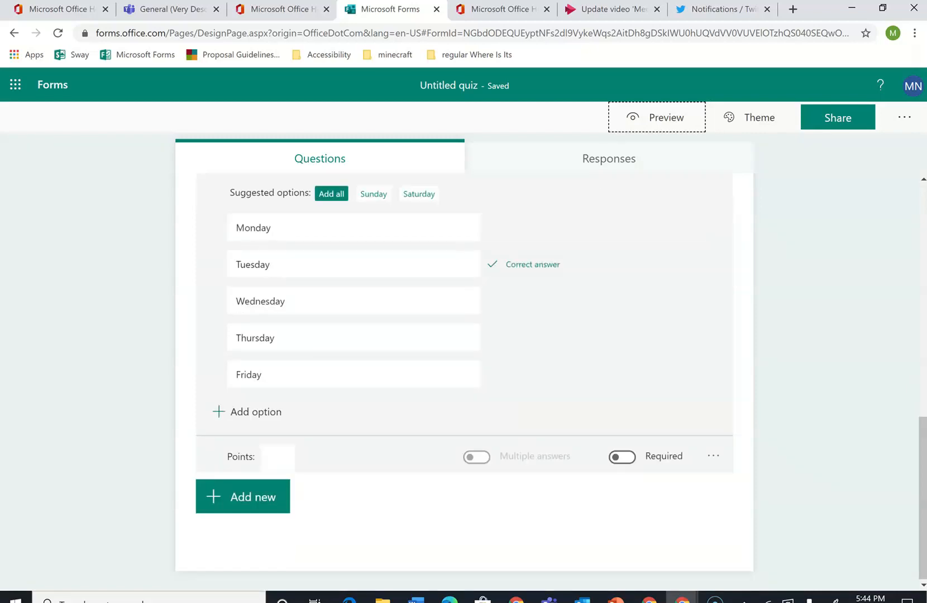
left_click(278, 458)
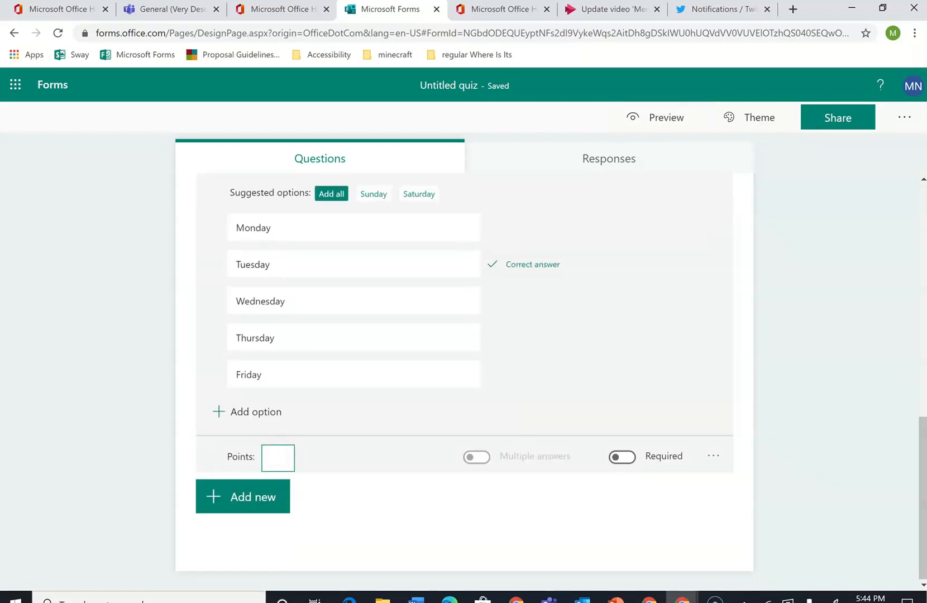
type("5")
left_click(628, 457)
left_click(628, 458)
- Try shuffling the weekday question's answer options, and turn the shuffling off again
left_click(715, 458)
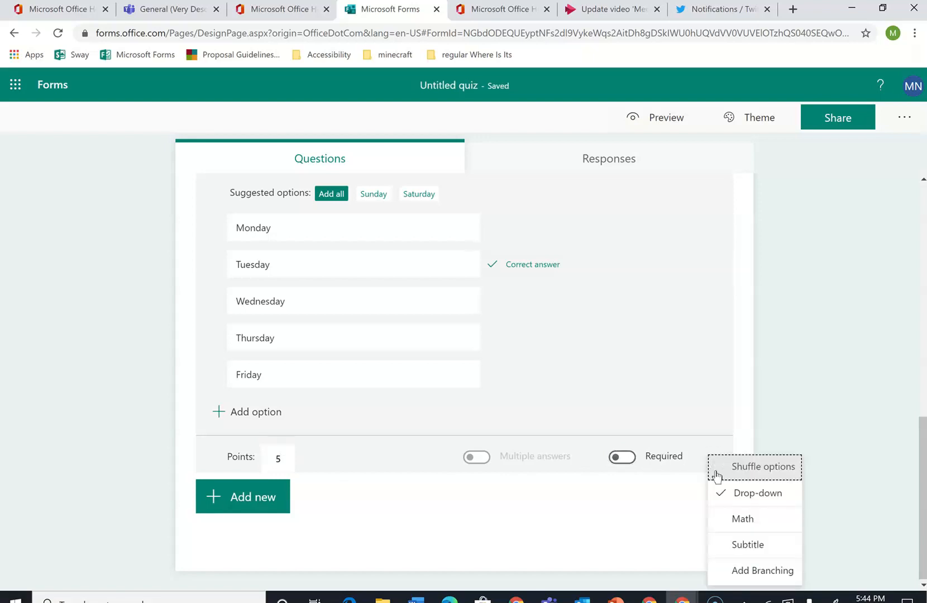
left_click(776, 473)
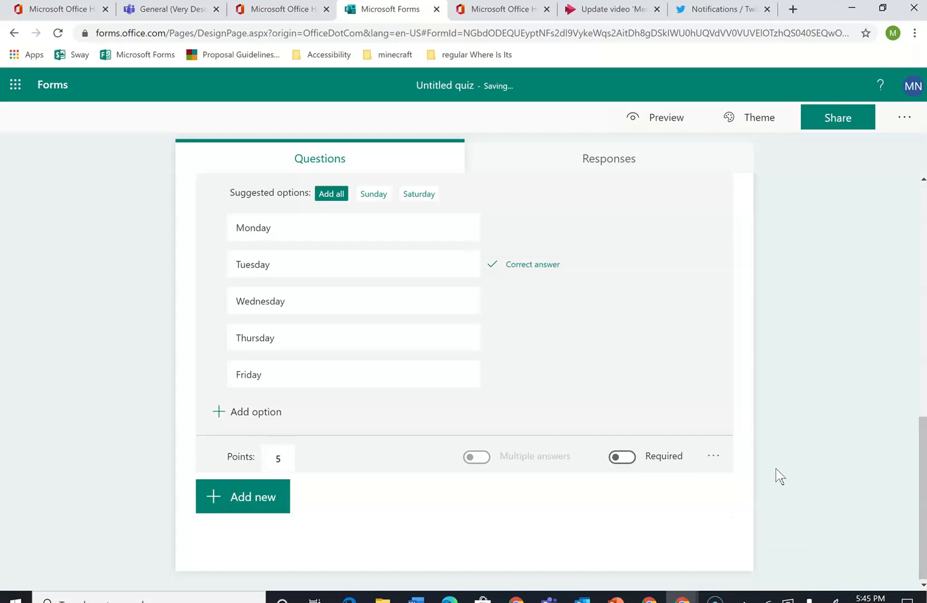
left_click(711, 458)
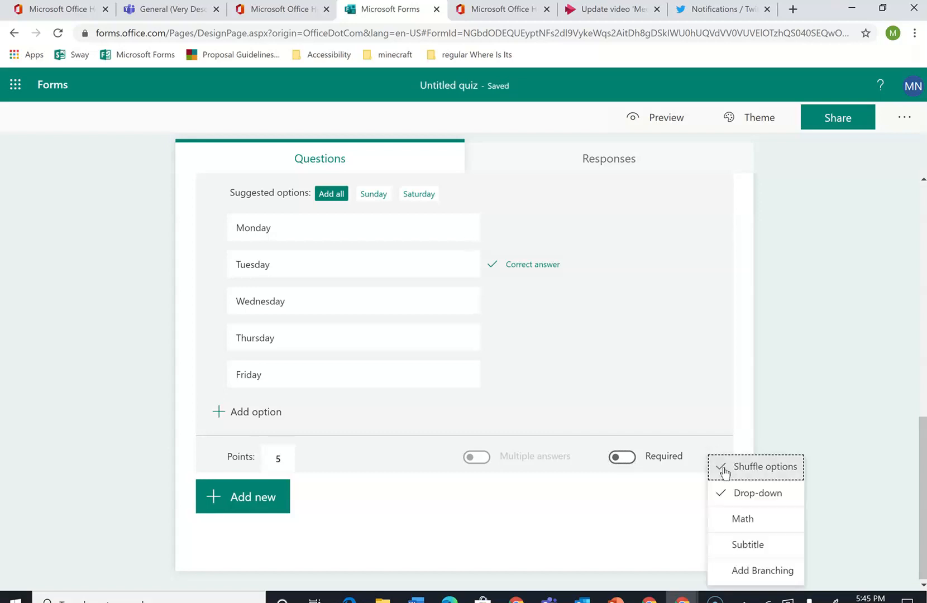
left_click(724, 472)
- Enable Math for the weekday question, switch the Monday option to plain text and clear its text
left_click(718, 461)
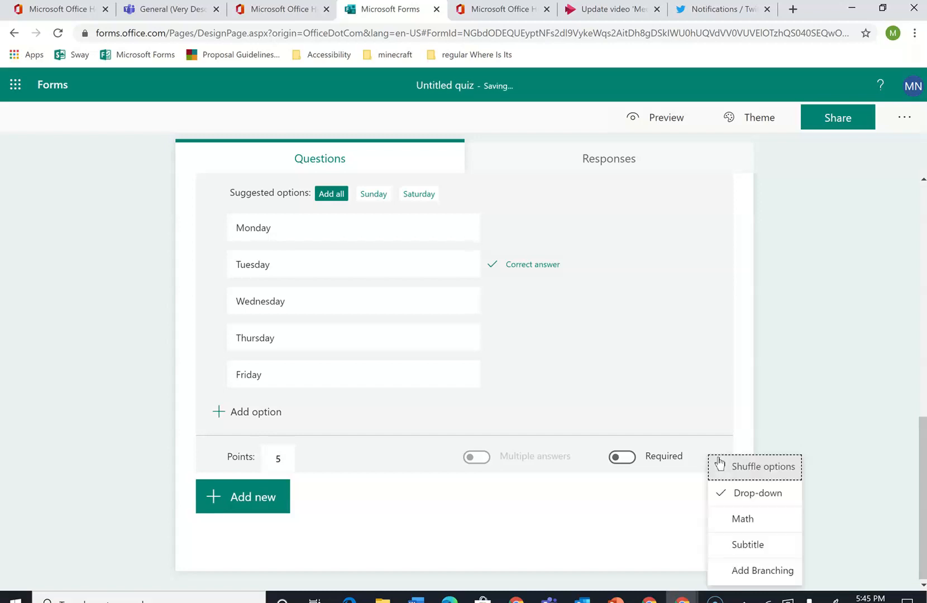
left_click(737, 519)
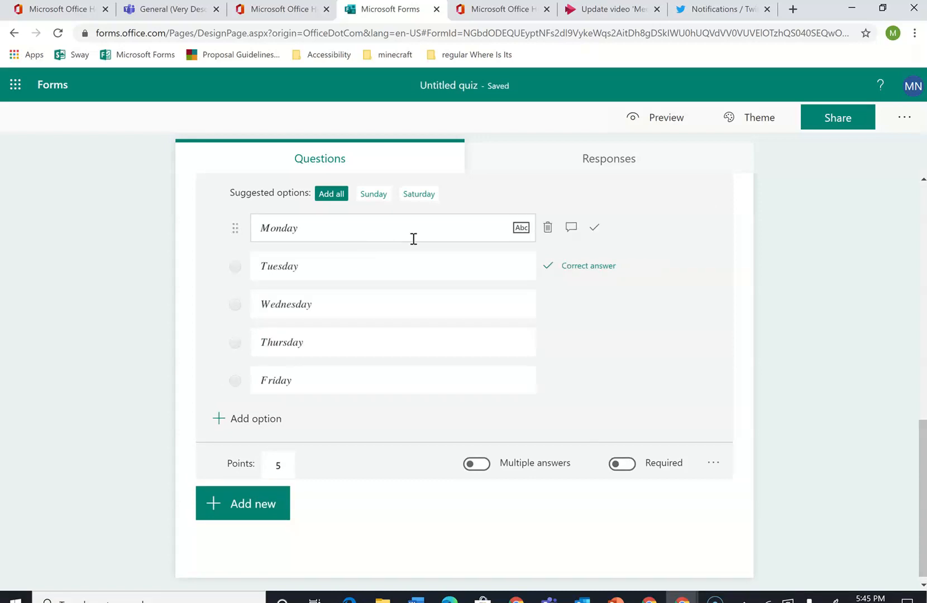
left_click(521, 228)
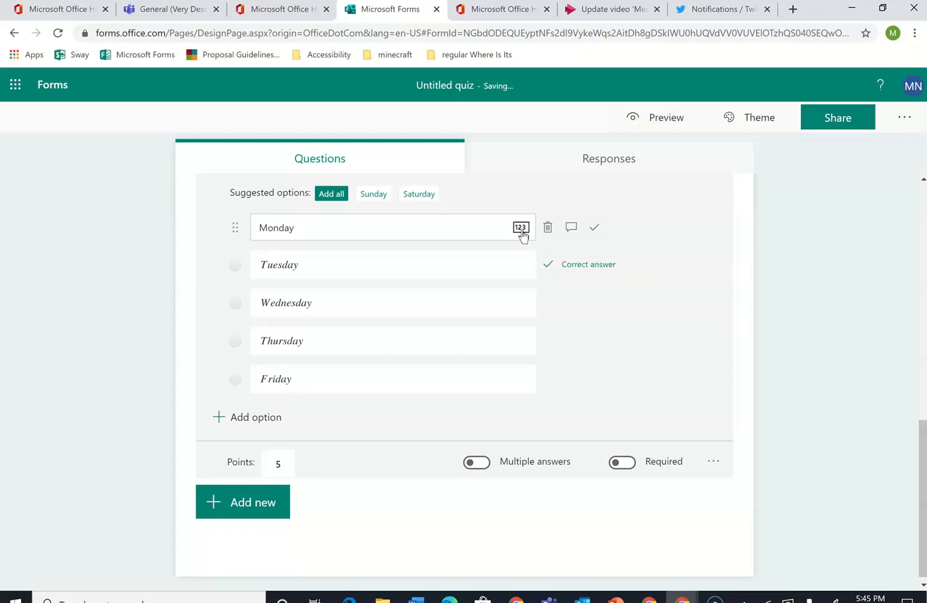
double_click(493, 225)
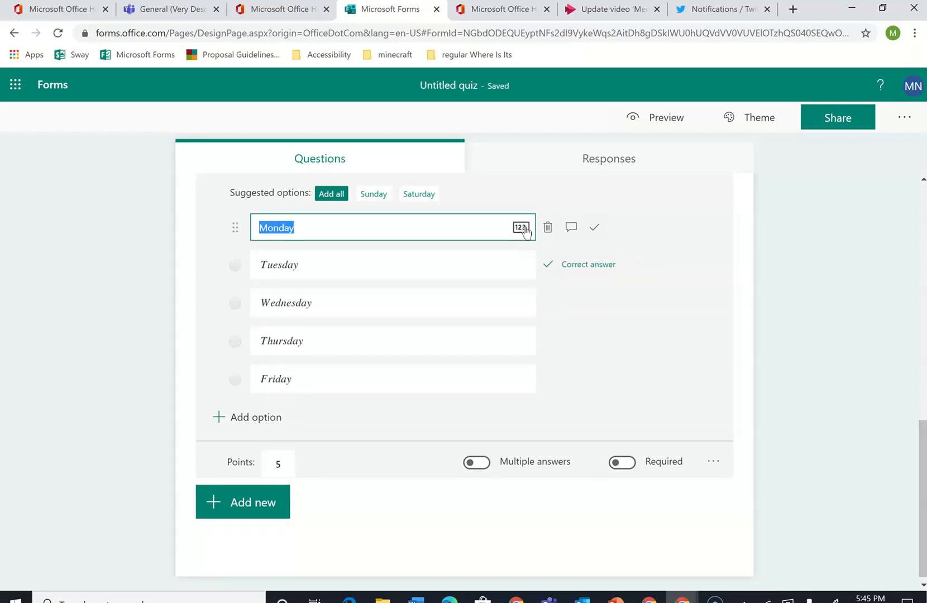
key("BackSpace")
- Add a new choice question below the weekday question and enter 2x + 3 ≤ as its equation
left_click(258, 513)
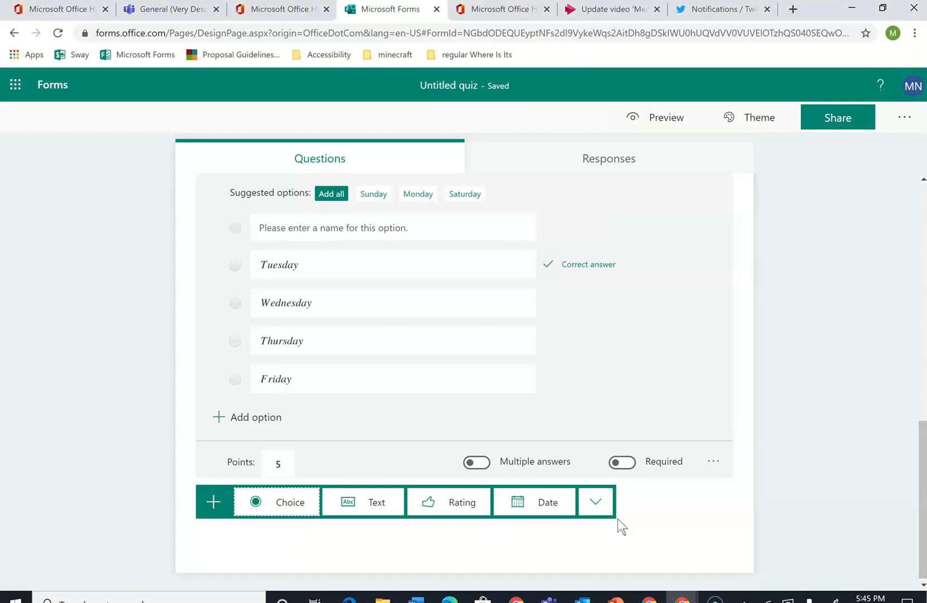
left_click(275, 502)
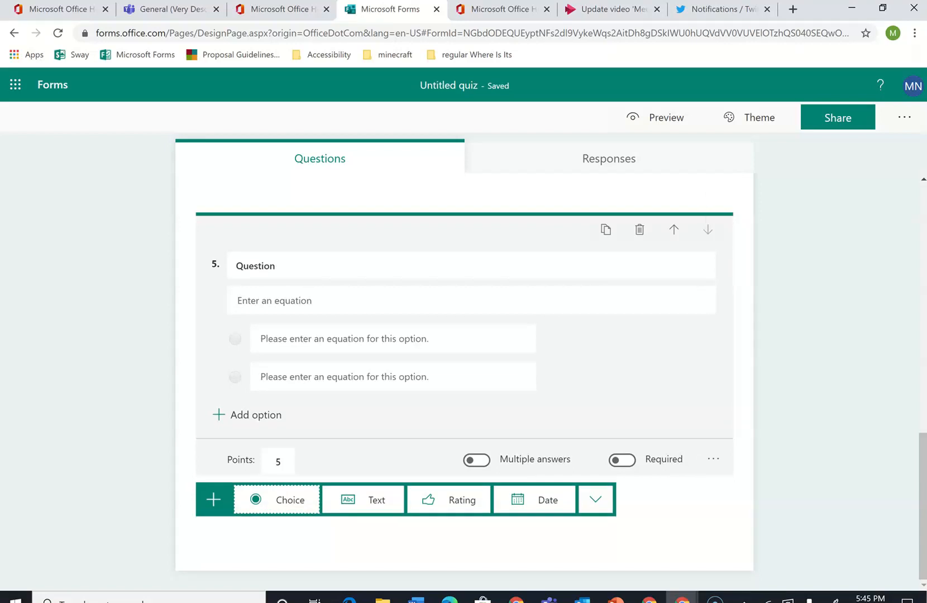
left_click(713, 459)
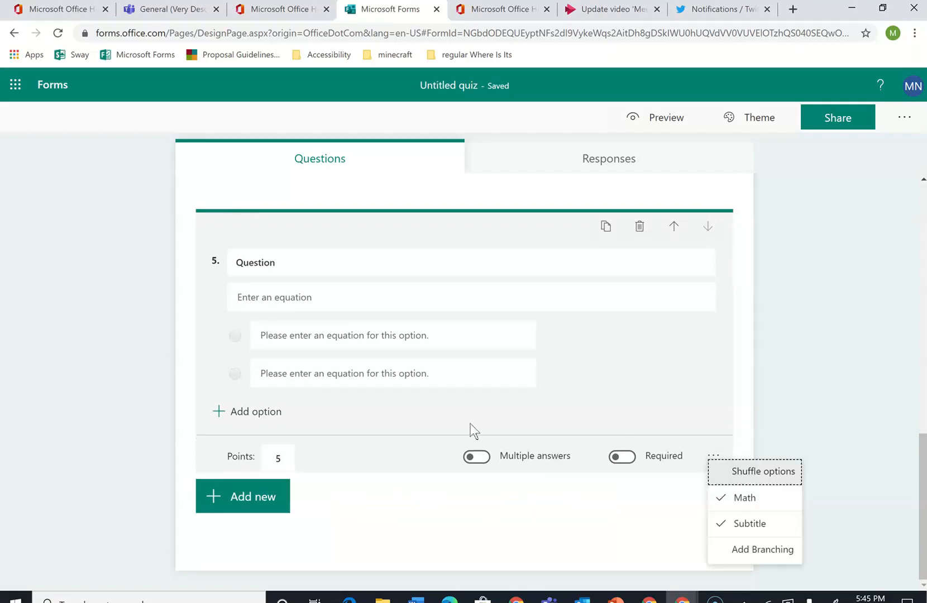
left_click(348, 298)
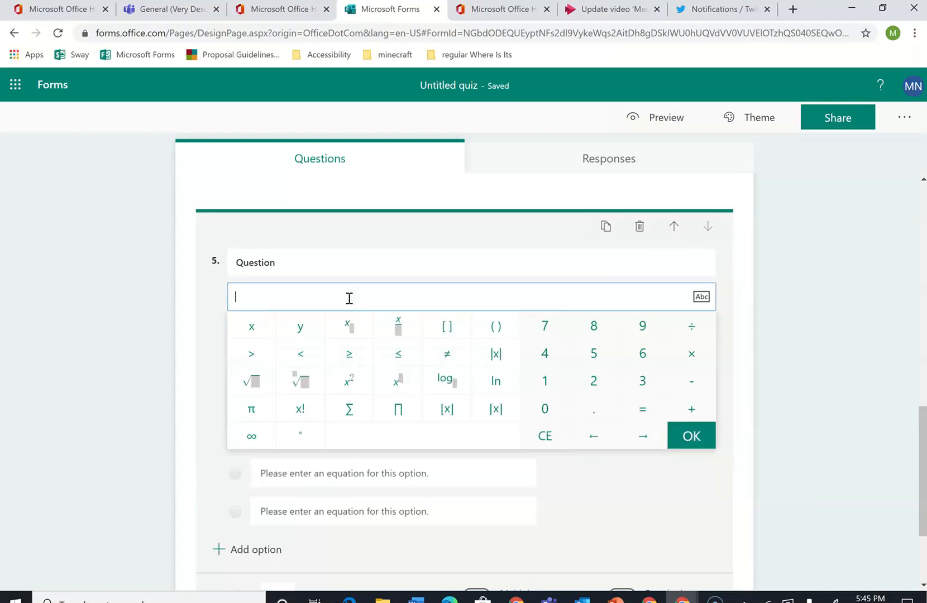
left_click(596, 382)
left_click(253, 328)
left_click(691, 408)
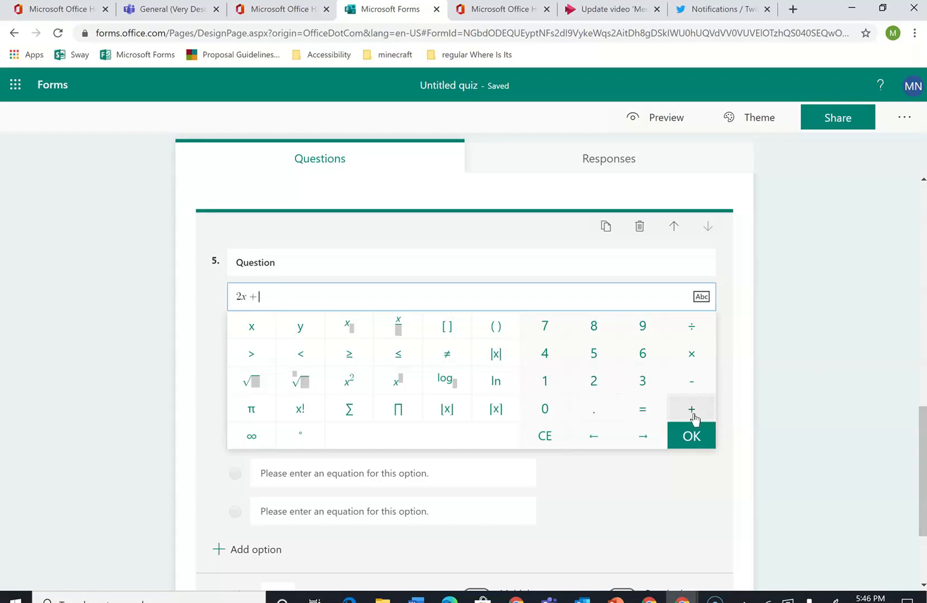
left_click(655, 389)
left_click(403, 354)
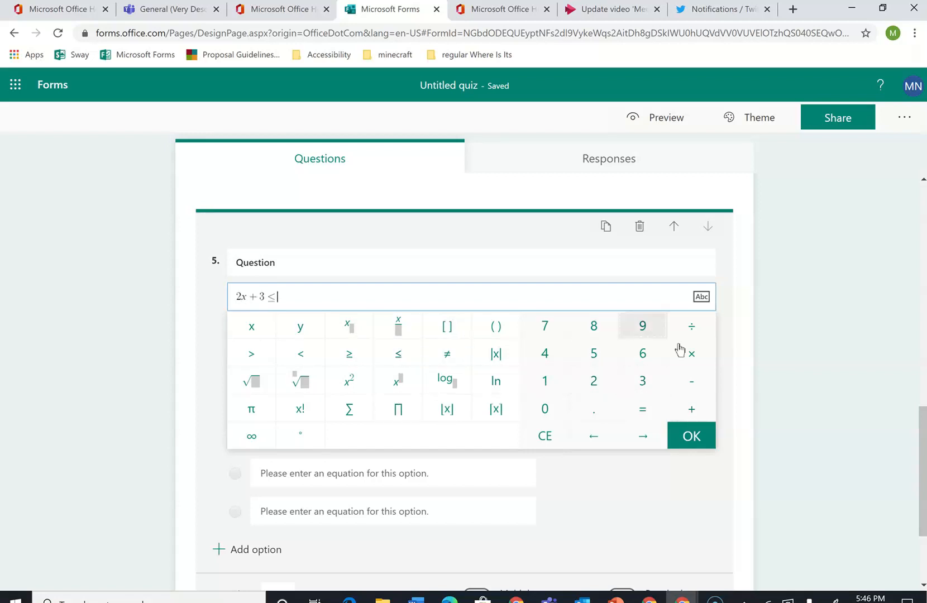
- Try showing question 5's equation as plain text, and change it back to math format
left_click(699, 297)
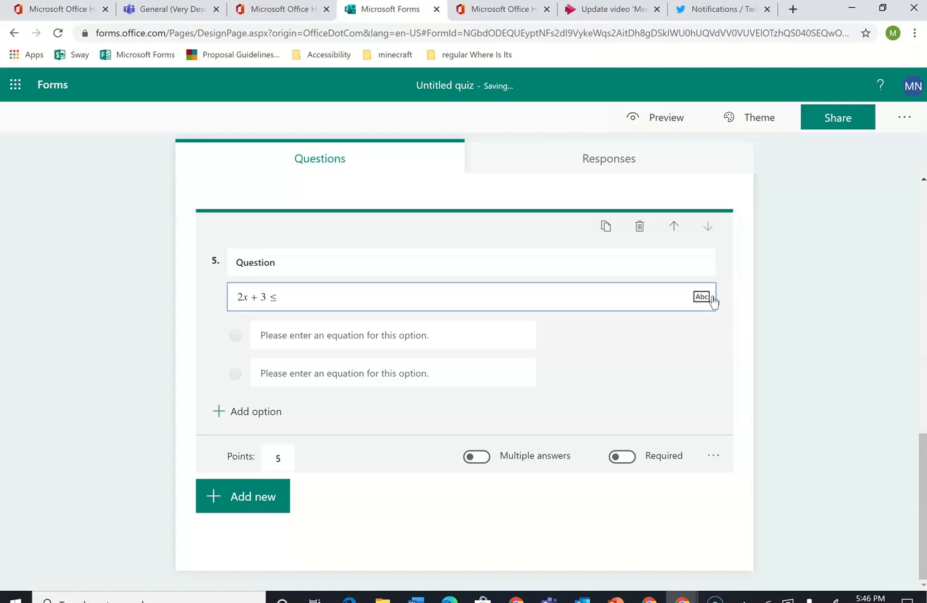
left_click(523, 300)
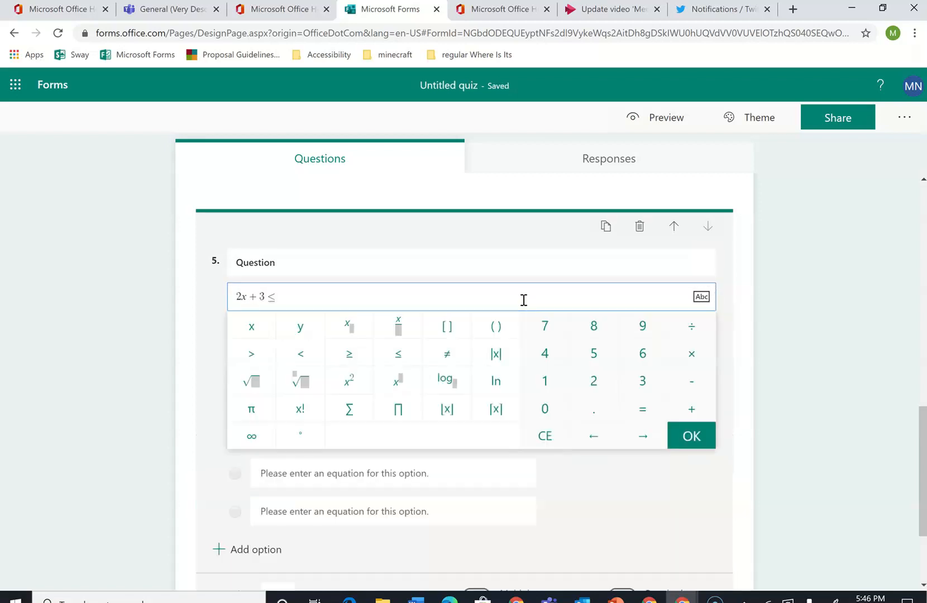
left_click(700, 299)
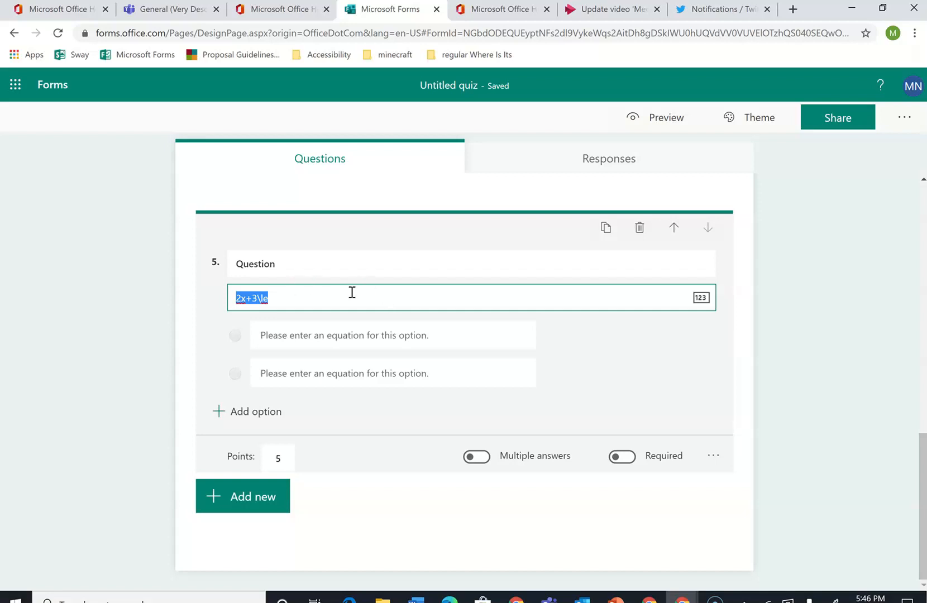
left_click(702, 298)
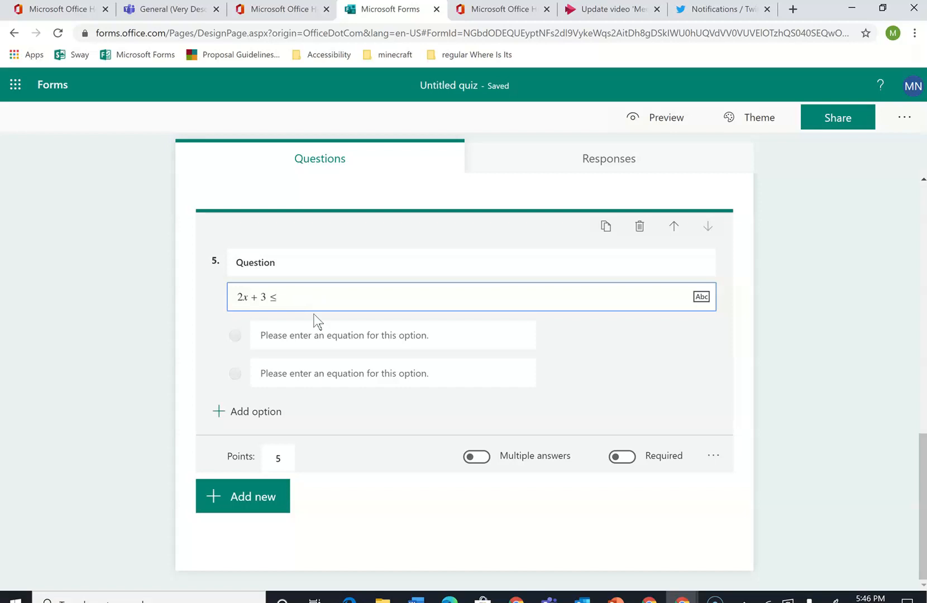
- Switch the first answer option of question 5 from equation to plain text entry
left_click(317, 335)
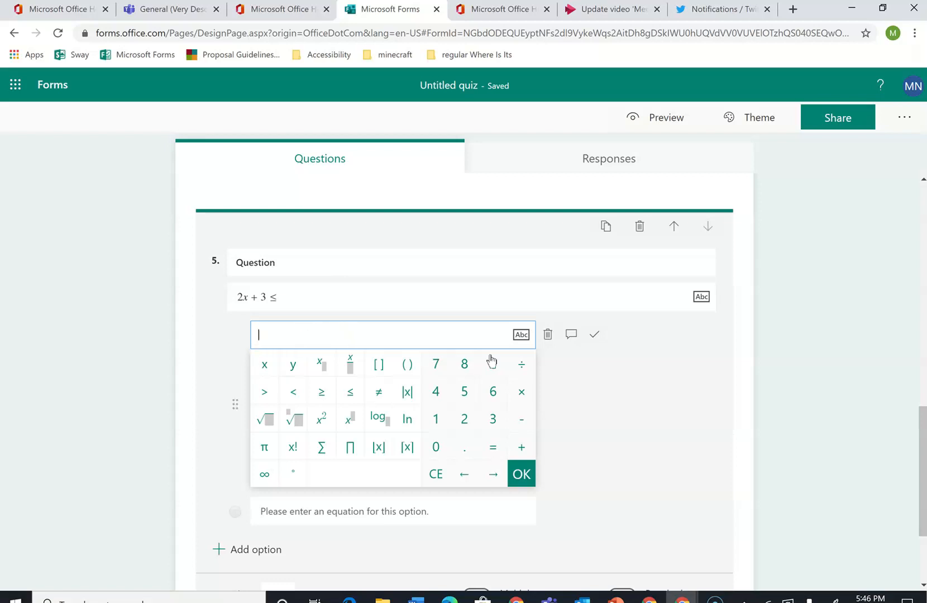
left_click(521, 335)
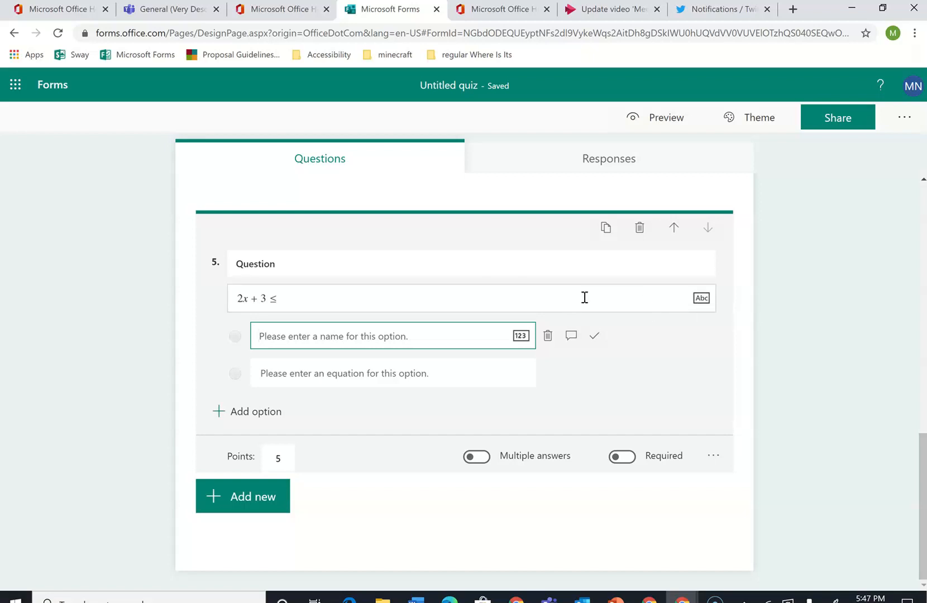
- Add another choice question as question 6 and turn off its Math option
left_click(269, 496)
left_click(286, 499)
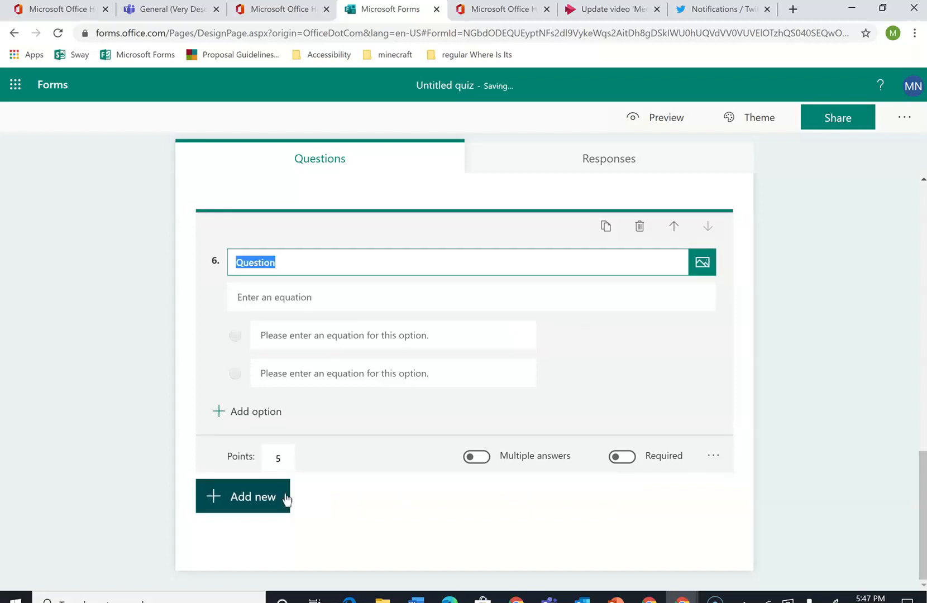
left_click(715, 458)
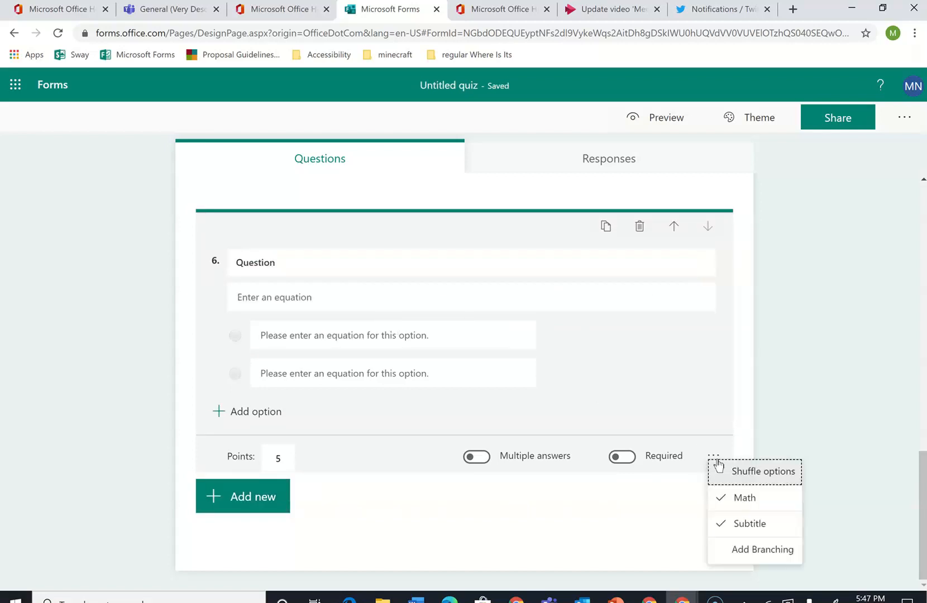
left_click(724, 498)
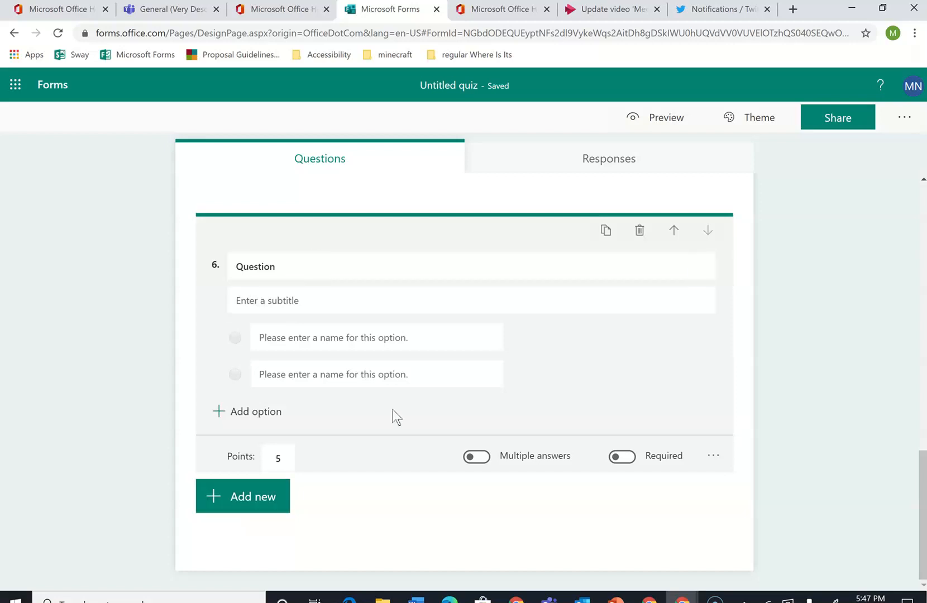
- Try moving the file upload question up one place, and move it back down to third position
scroll(727, 290, "up", 10)
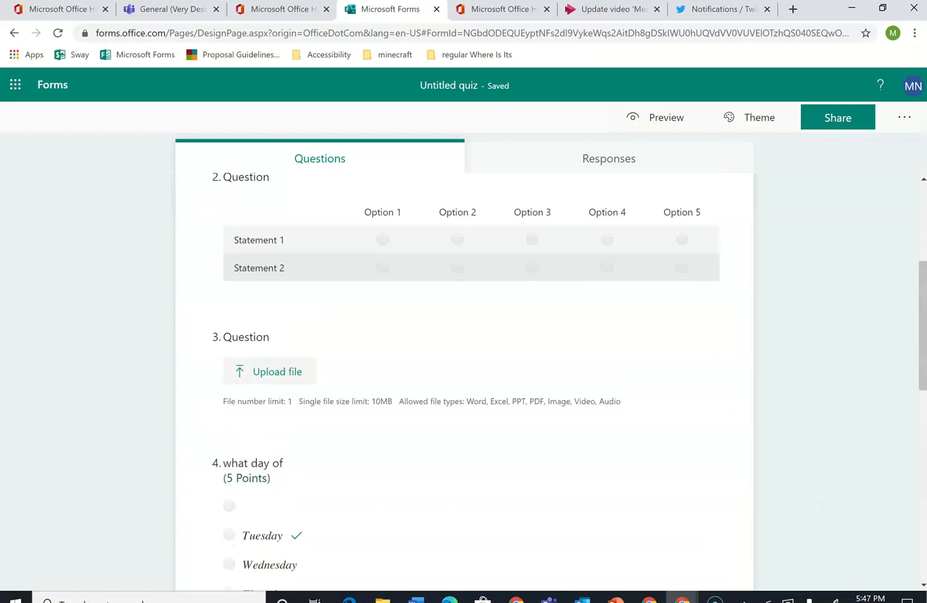
left_click(699, 312)
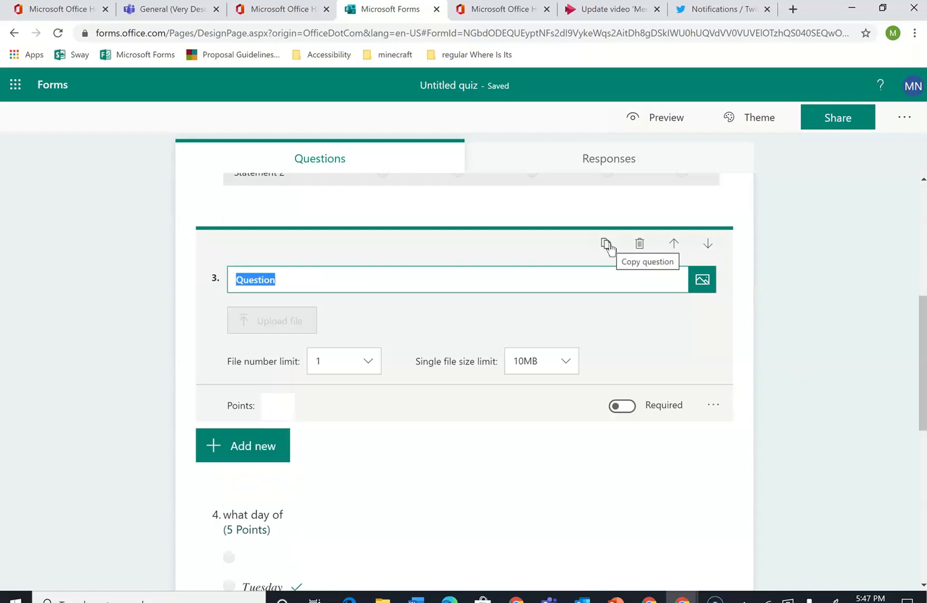
left_click(674, 244)
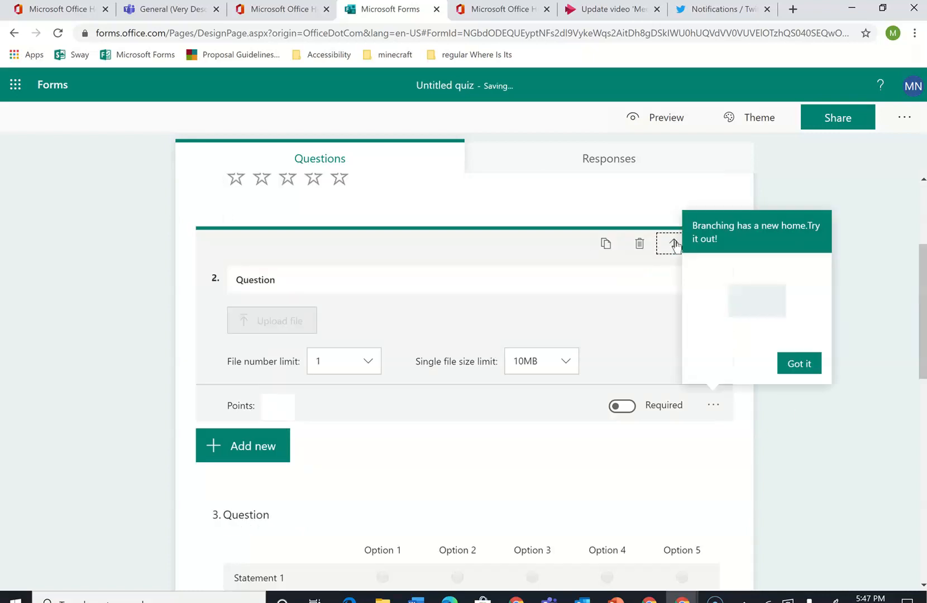
left_click(819, 370)
left_click(705, 250)
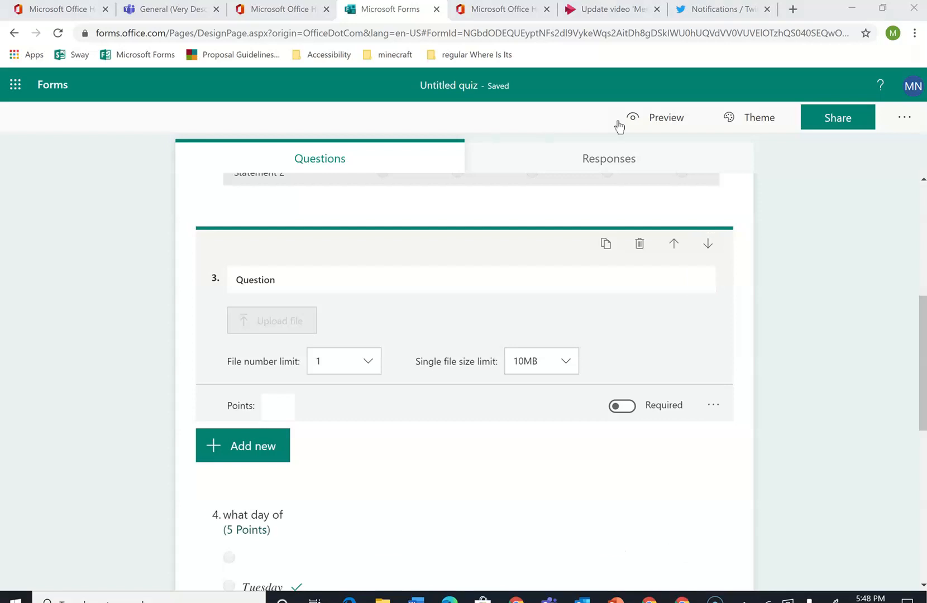
- Look through the available quiz themes and close them without choosing one
left_click(764, 124)
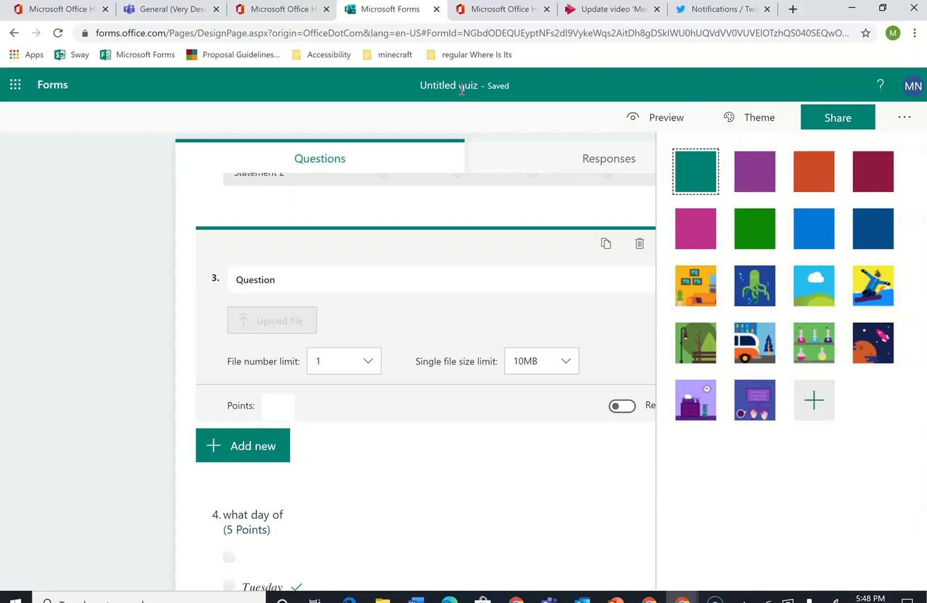
left_click(464, 118)
- Open the quiz's sharing options, keep responses limited to only people in my organization, and copy the response link
left_click(868, 128)
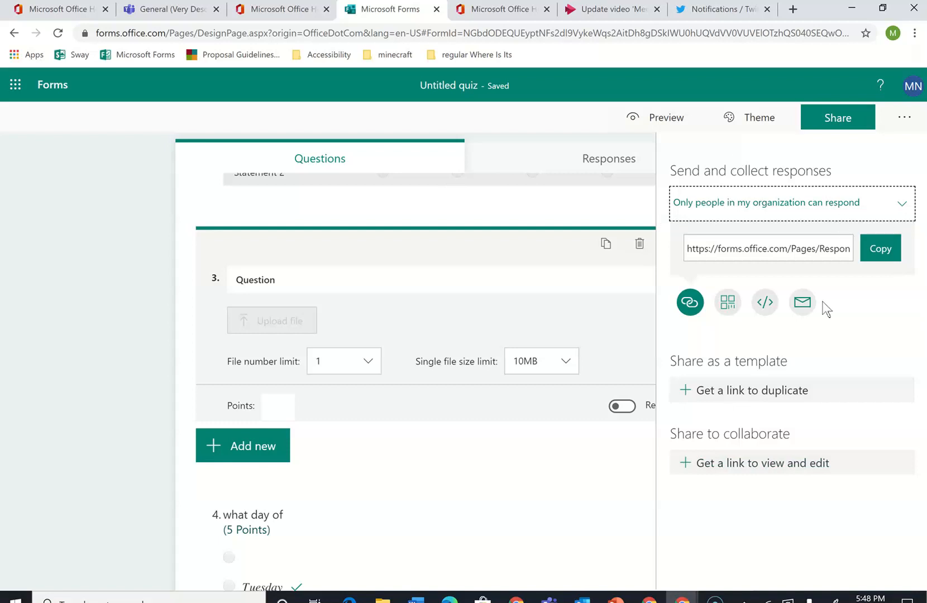
left_click(902, 207)
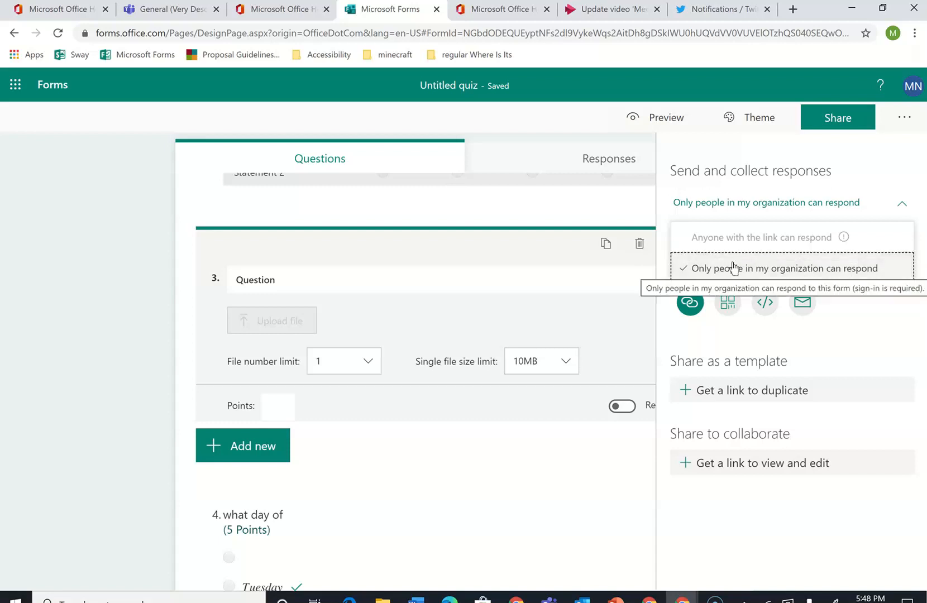
left_click(810, 268)
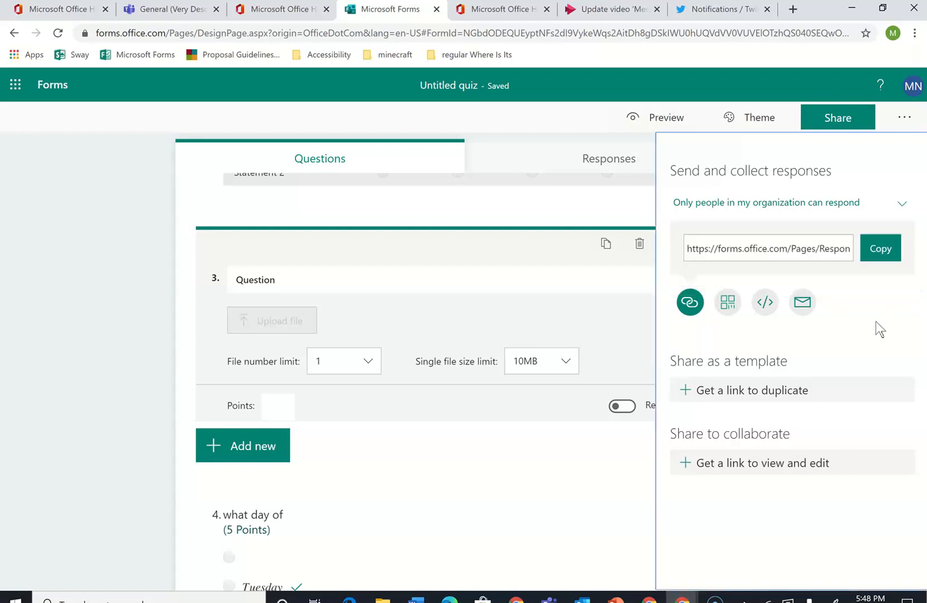
left_click(880, 258)
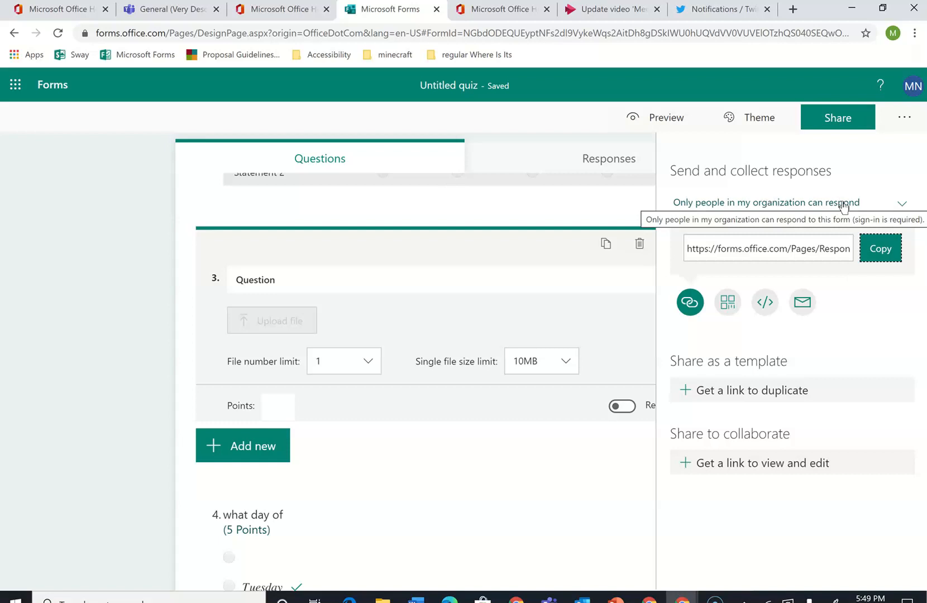
- Switch to Microsoft Teams, replace the "lecture" draft in the General channel's posts with the copied quiz link, and post it
left_click(144, 10)
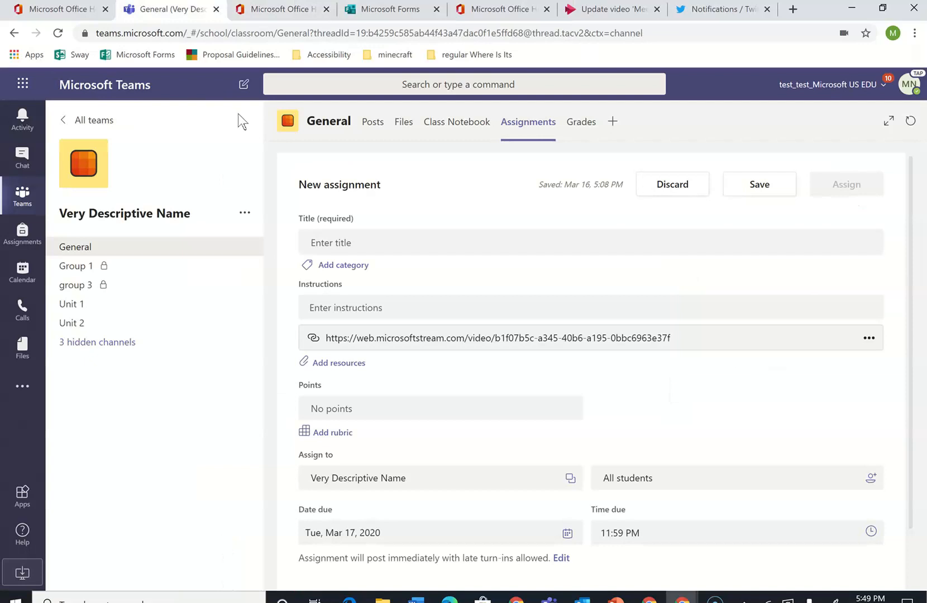
left_click(87, 246)
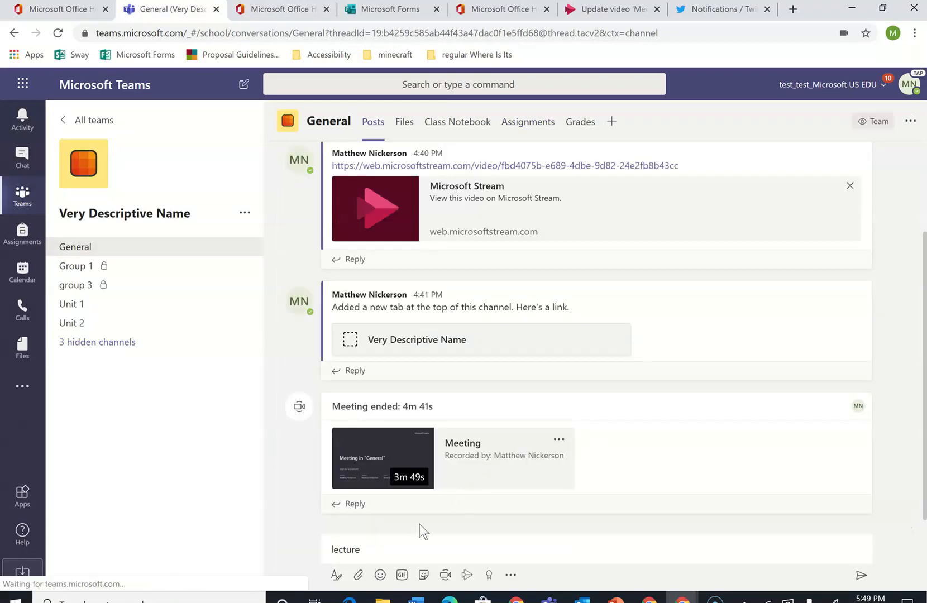
left_click(389, 543)
key("BackSpace")
key("BackSpace")
key("BackSpace")
key("BackSpace")
key("BackSpace")
key("BackSpace")
key("BackSpace")
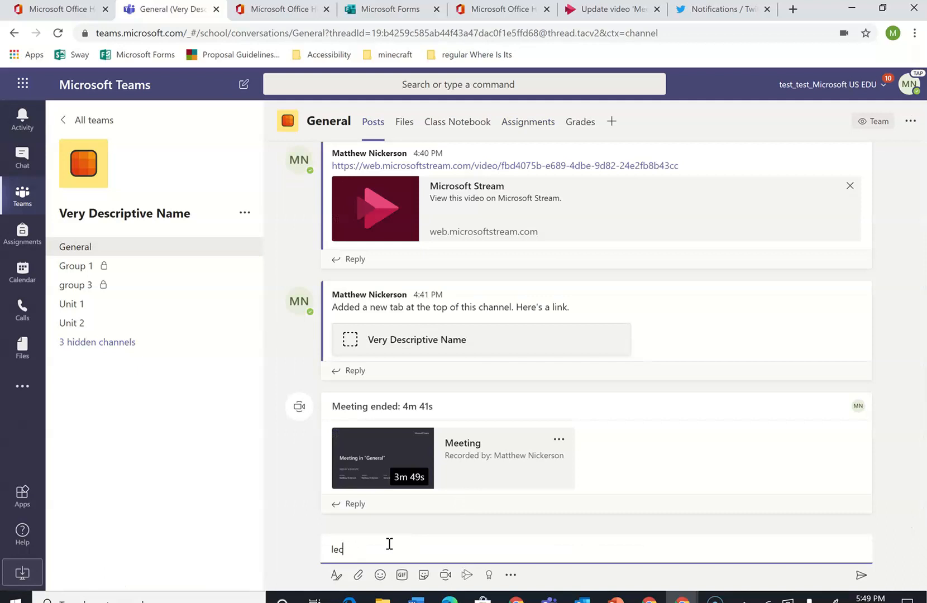
key("ctrl+v")
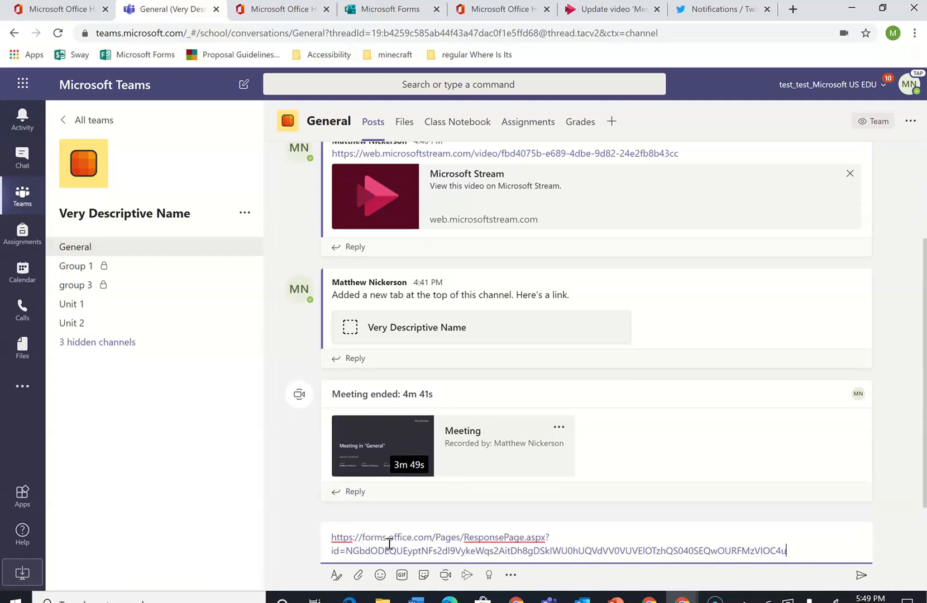
key("Return")
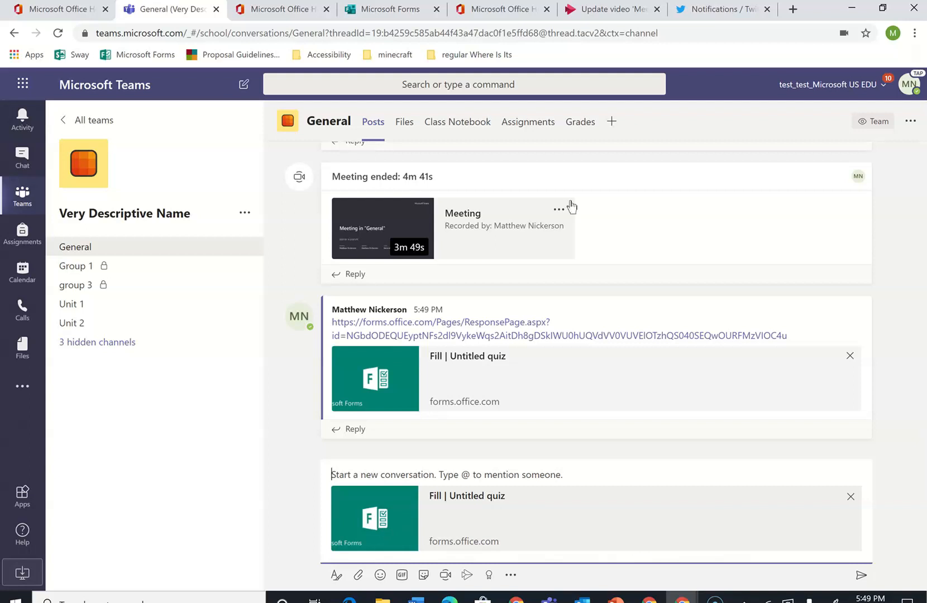
- Add a Forms tab to the General channel that collects responses for the existing Untitled form, with posting to the channel enabled
left_click(610, 126)
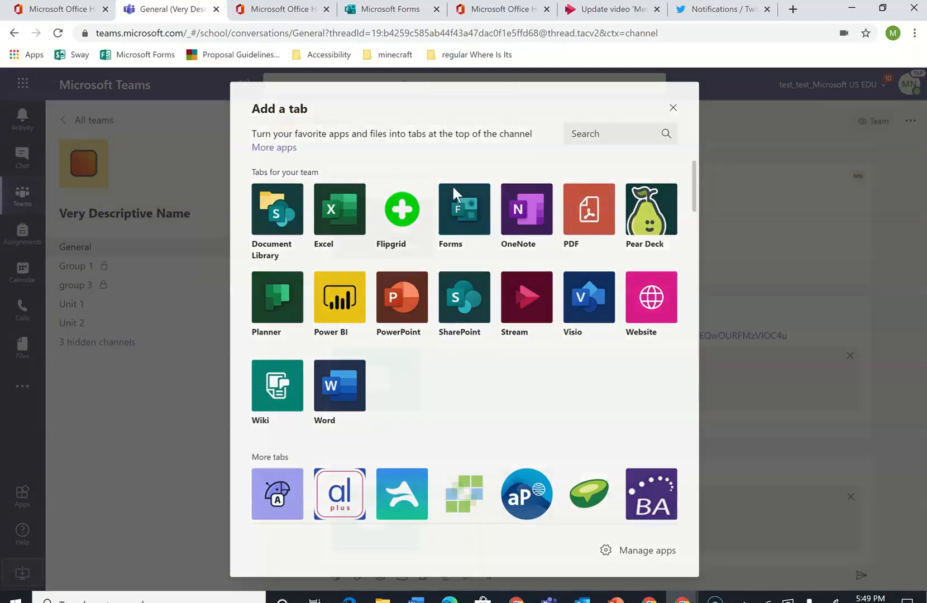
left_click(453, 187)
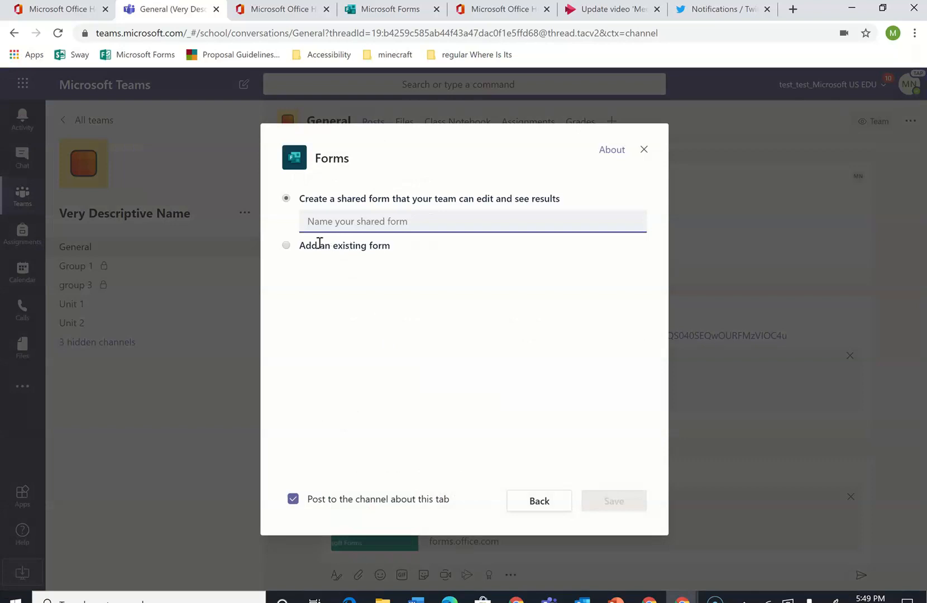
left_click(293, 245)
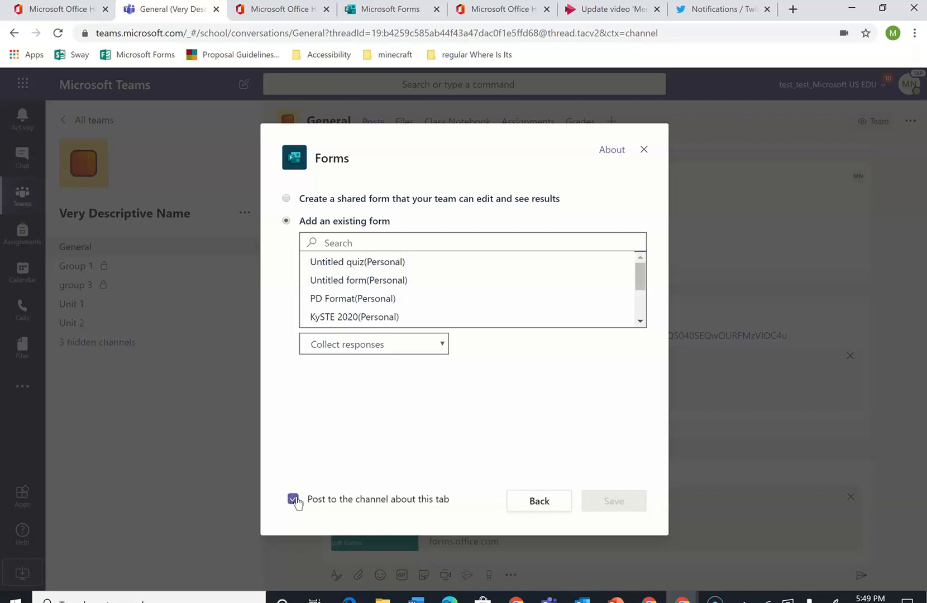
left_click(403, 276)
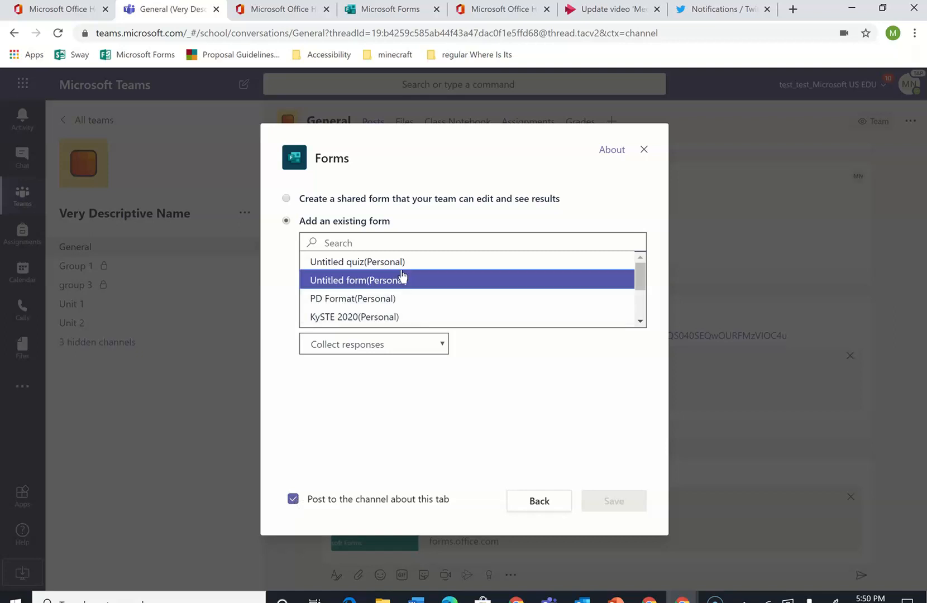
left_click(613, 498)
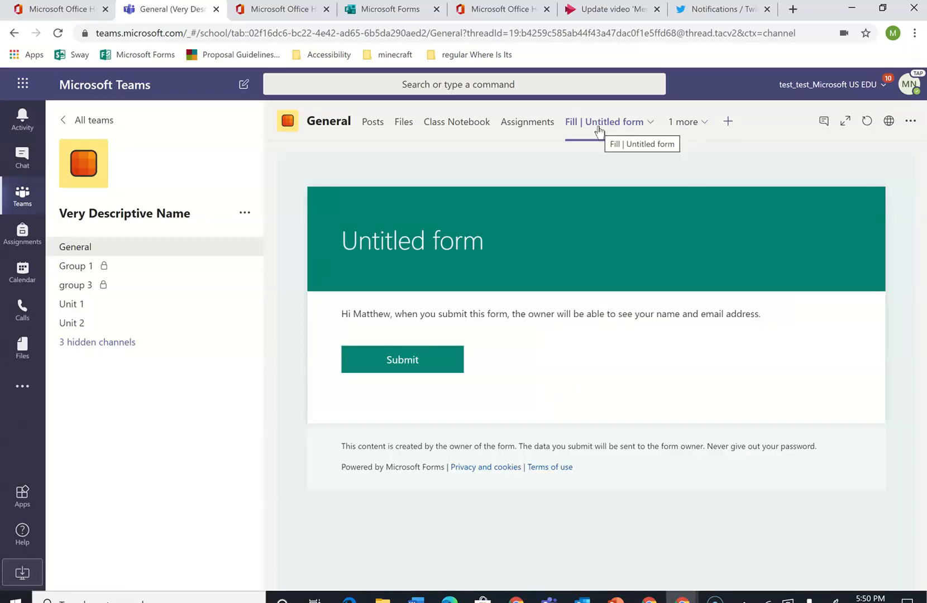
- Return to the channel's posts and remove the "Fill | Untitled form" tab
left_click(367, 125)
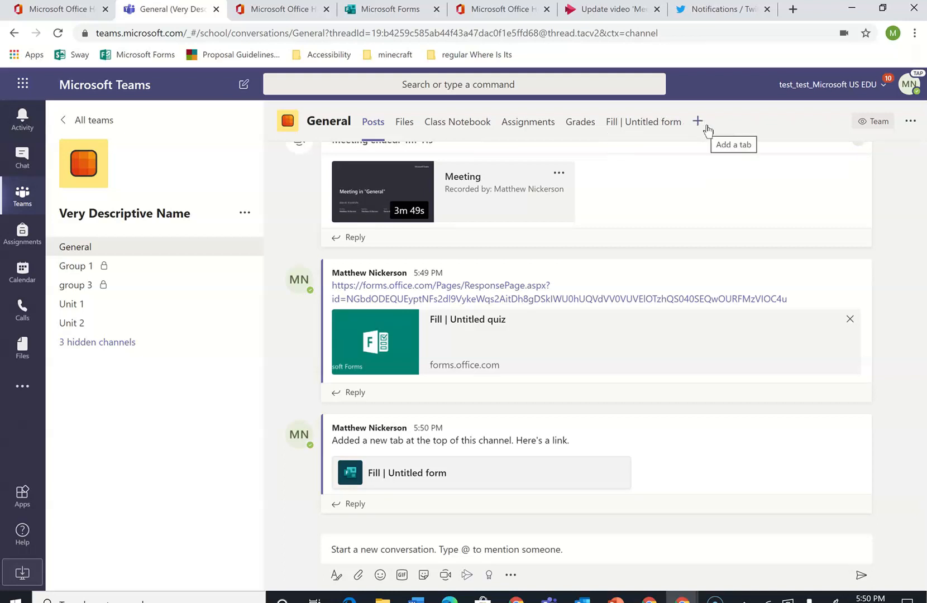
right_click(661, 132)
left_click(619, 187)
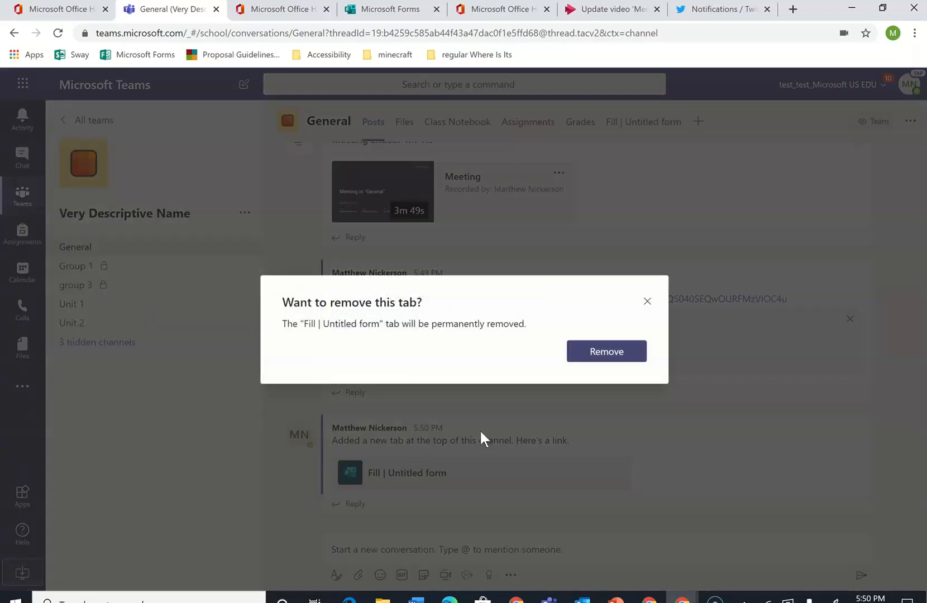
left_click(603, 353)
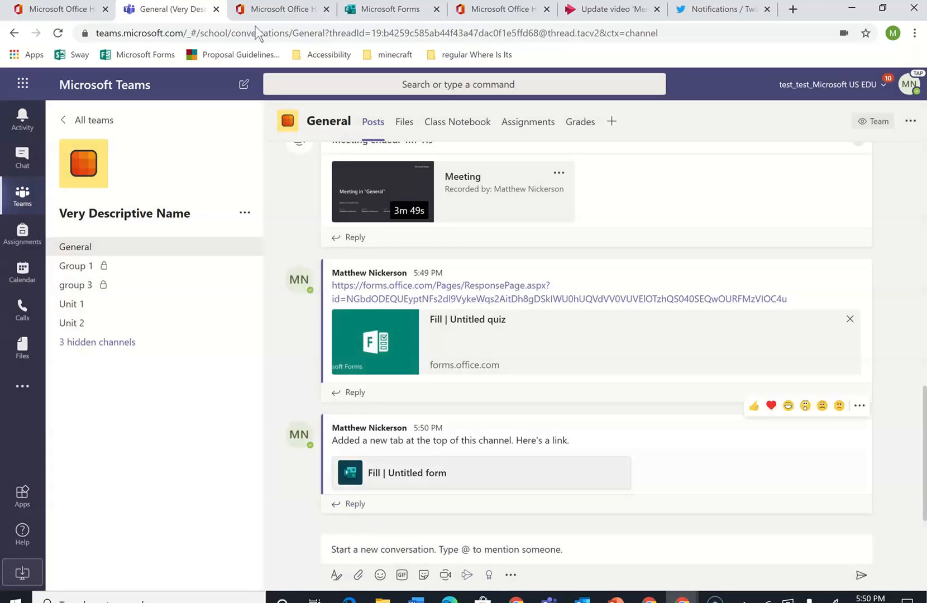
- Switch back to Microsoft Forms and view the quiz's response summary
mouse_move(371, 2)
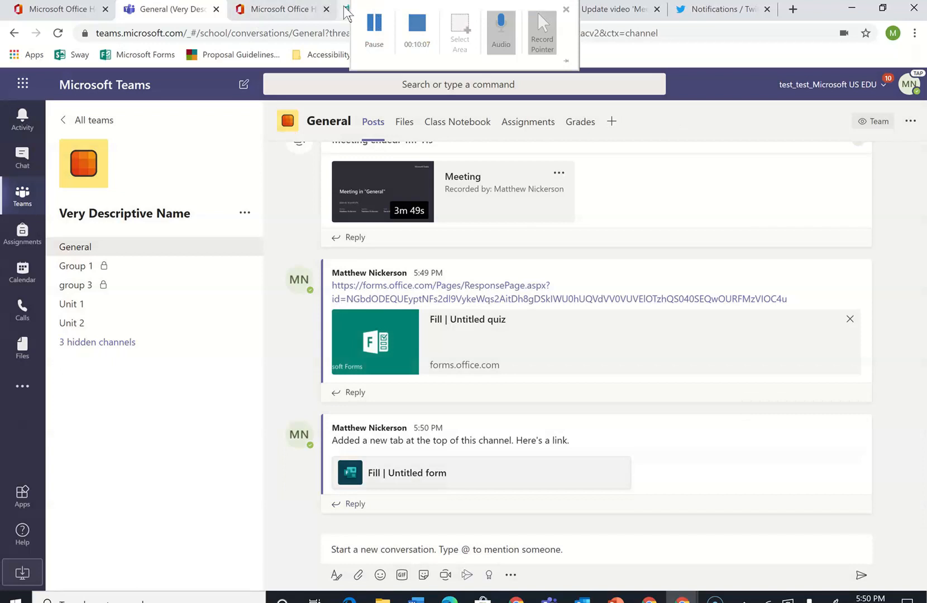
left_click(382, 9)
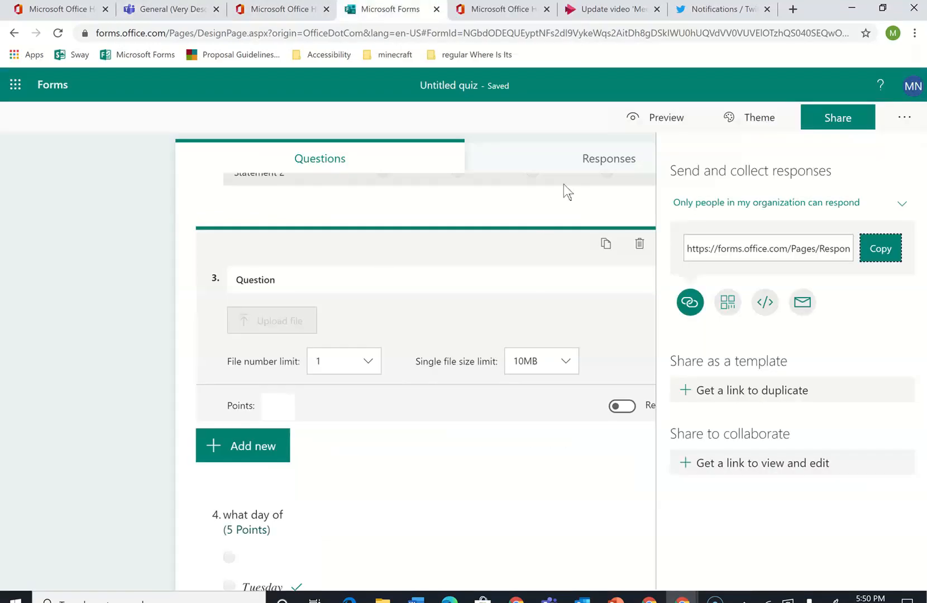
left_click(588, 164)
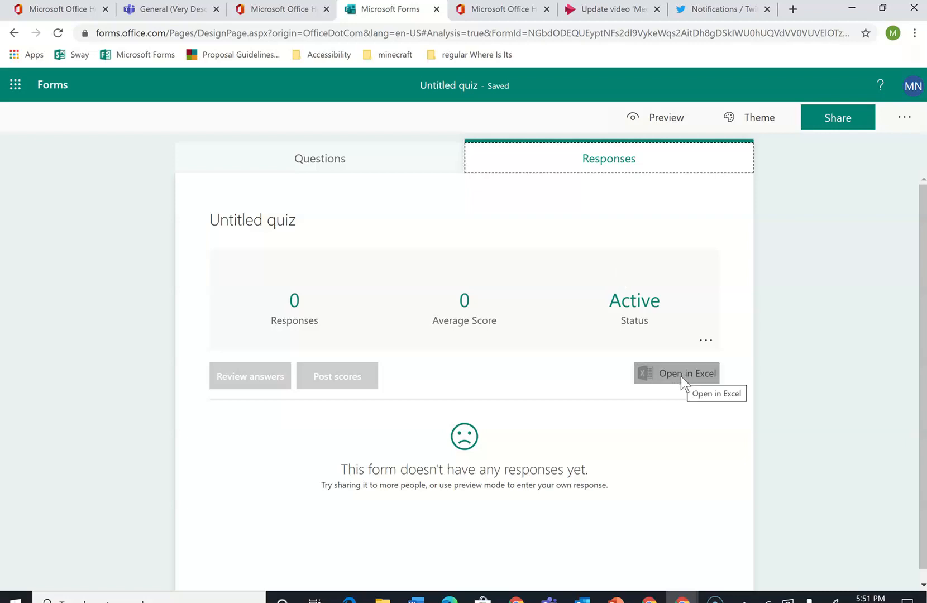
- Add a section after question 6, and look at the media options for its title without inserting any
left_click(377, 158)
left_click_drag(923, 273, 925, 505)
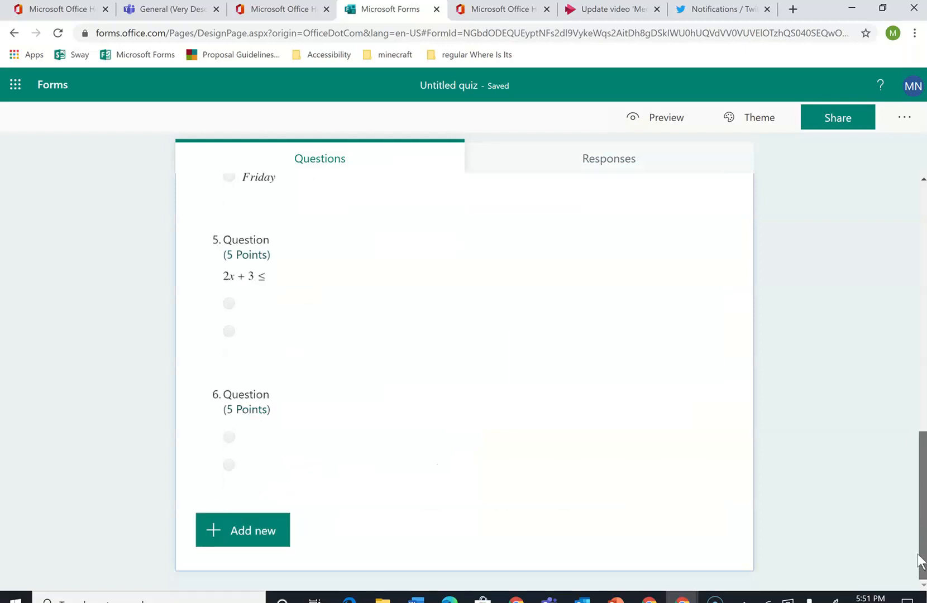
left_click(258, 538)
left_click(591, 537)
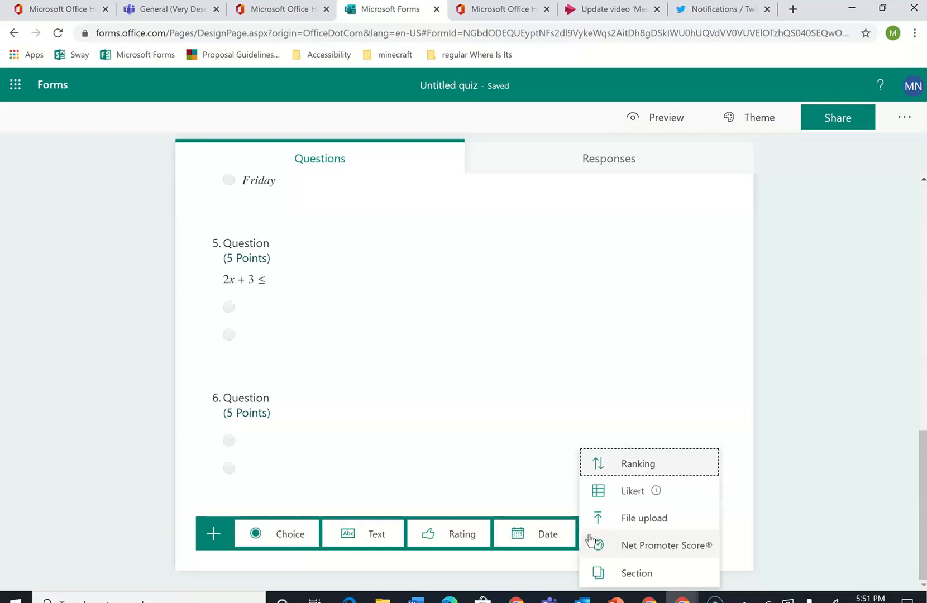
left_click(627, 575)
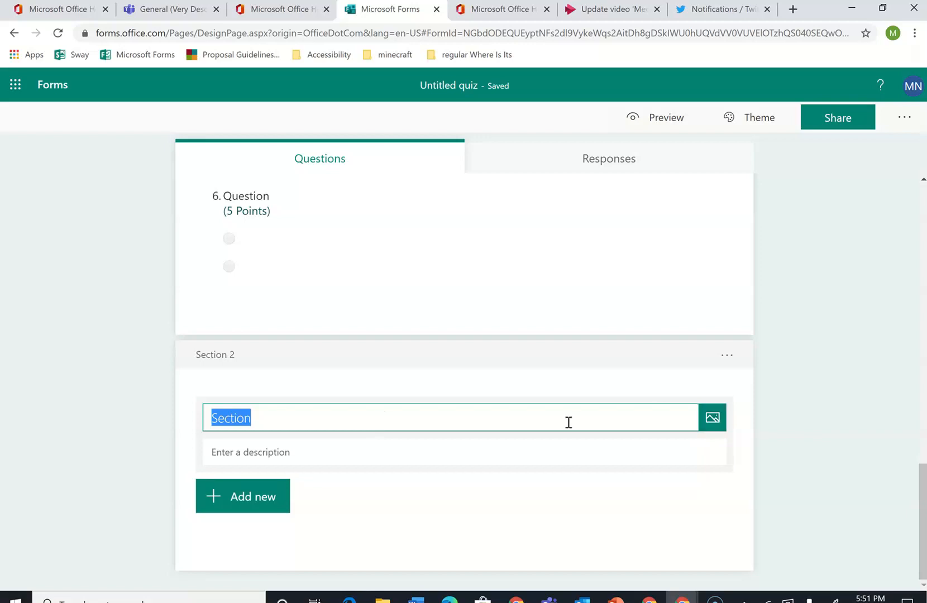
left_click(712, 418)
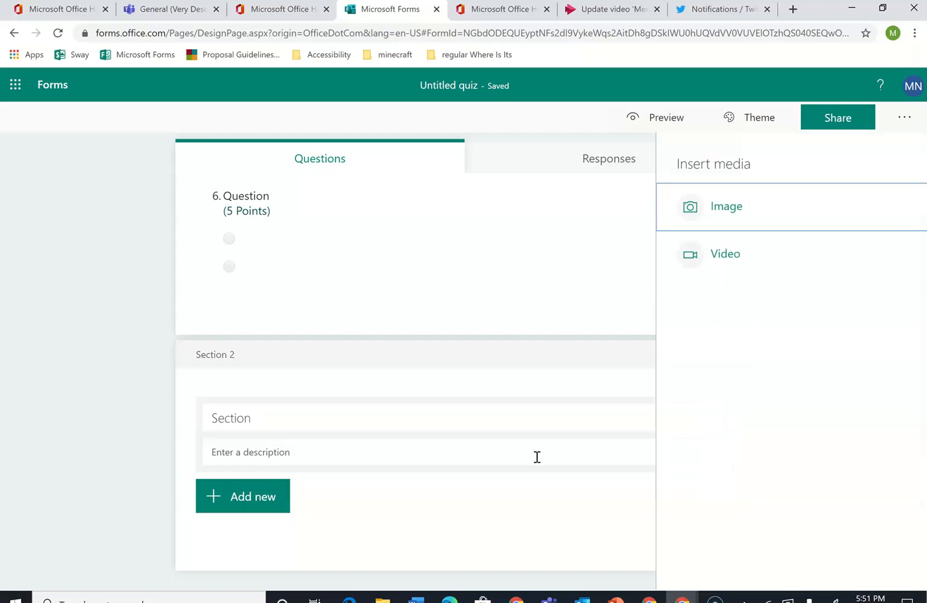
left_click(465, 421)
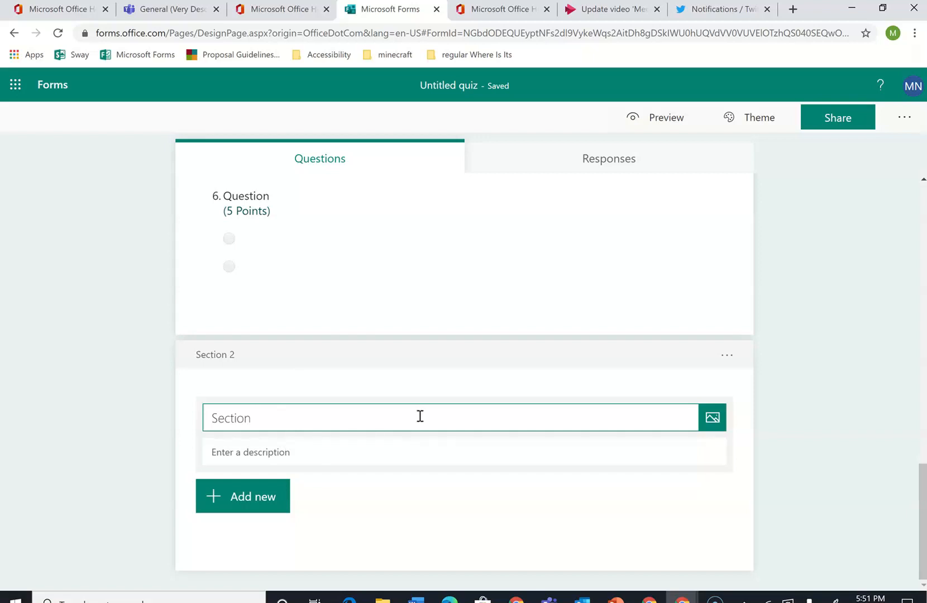
- Add a choice question with the default options to section 2, followed by a third section
left_click(269, 507)
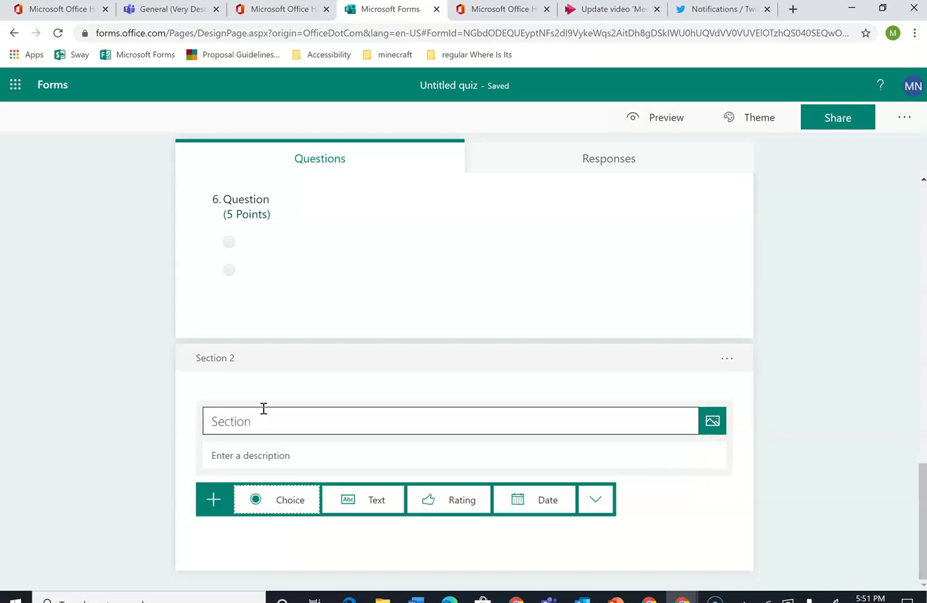
left_click(267, 496)
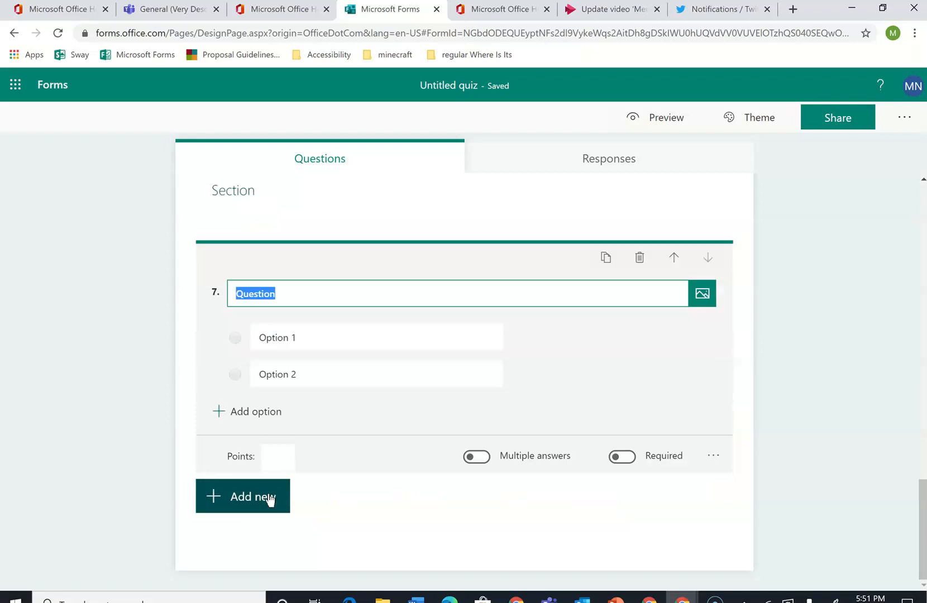
left_click(269, 496)
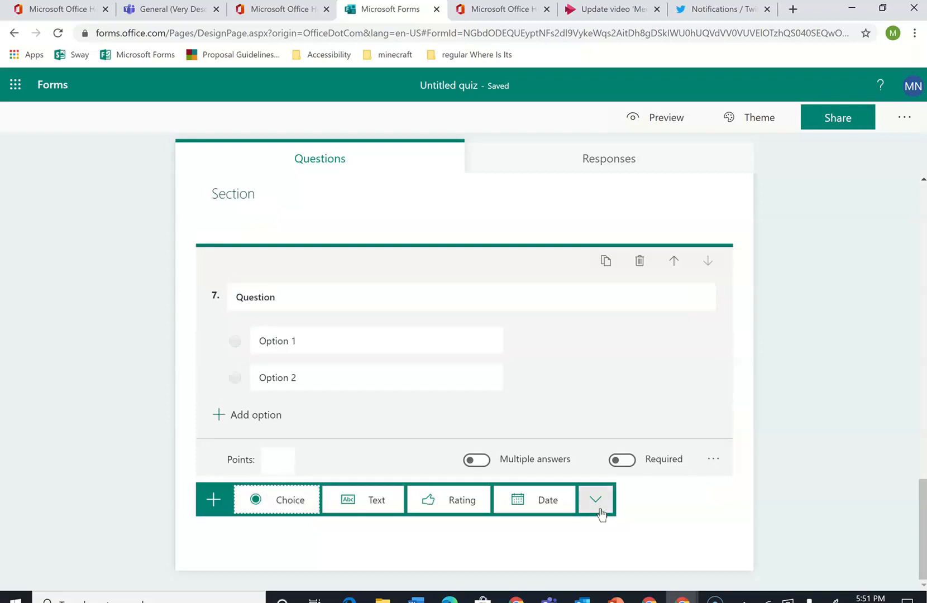
left_click(599, 511)
left_click(624, 573)
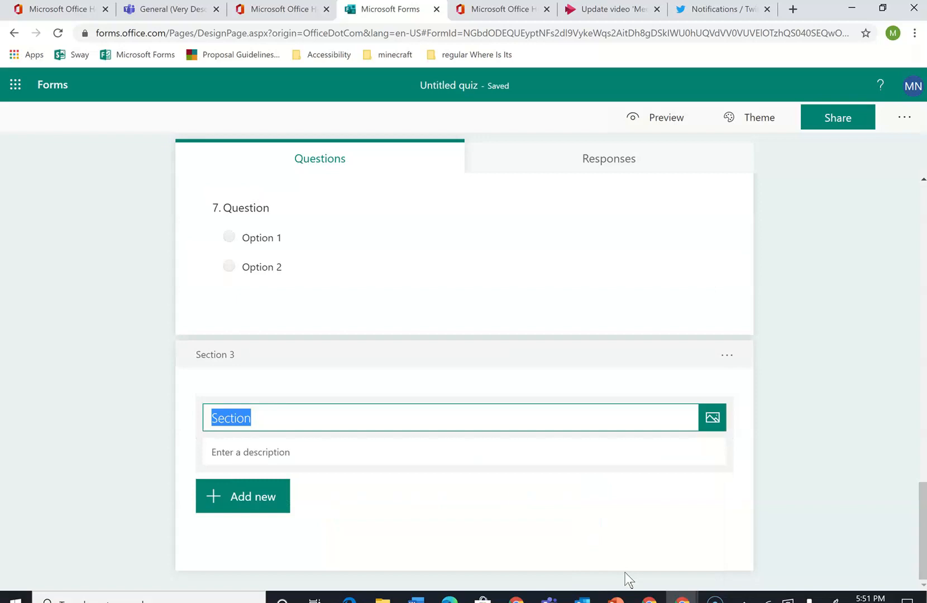
left_click(270, 505)
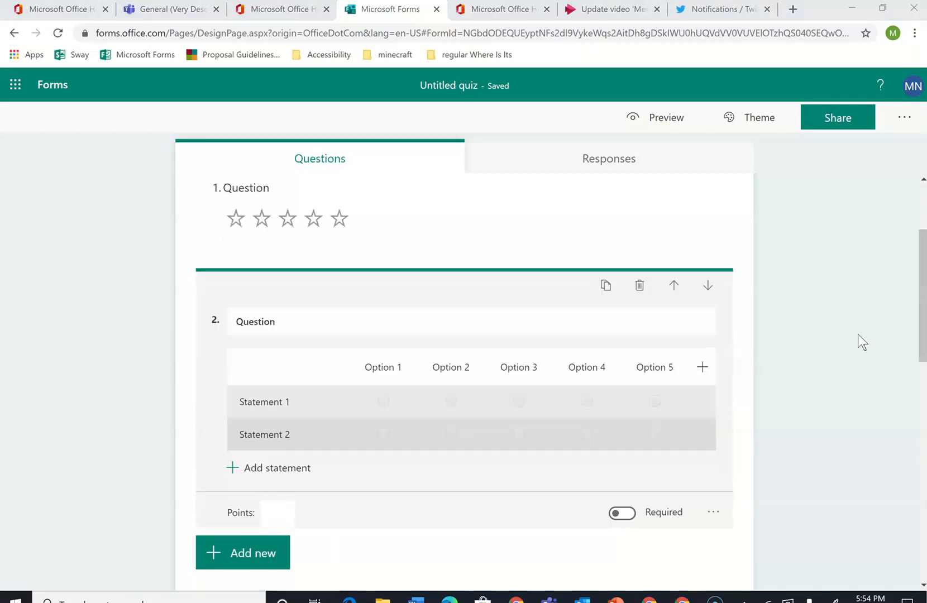
- Open branching from the Likert question and look at its Go to destinations without changing the current one
left_click(714, 513)
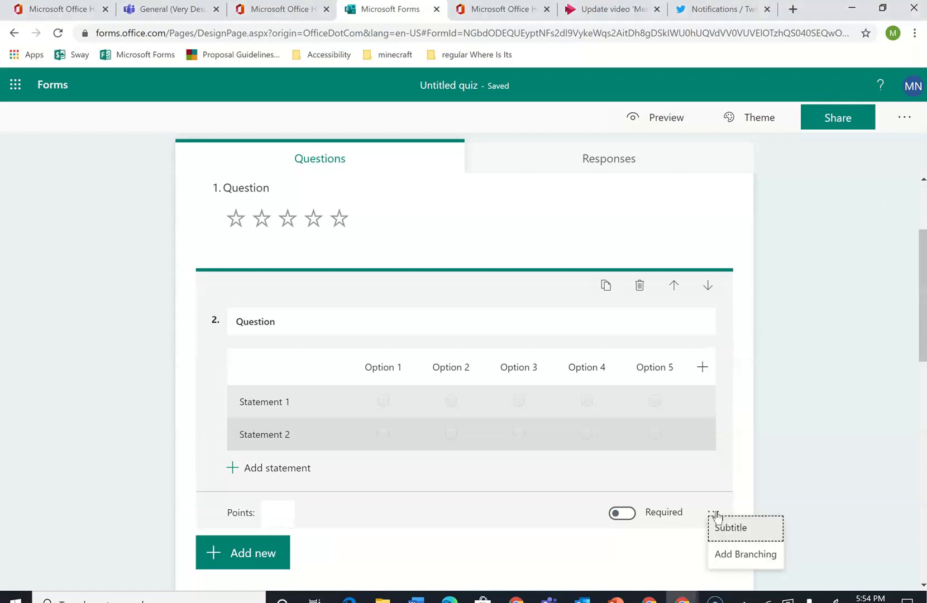
left_click(734, 560)
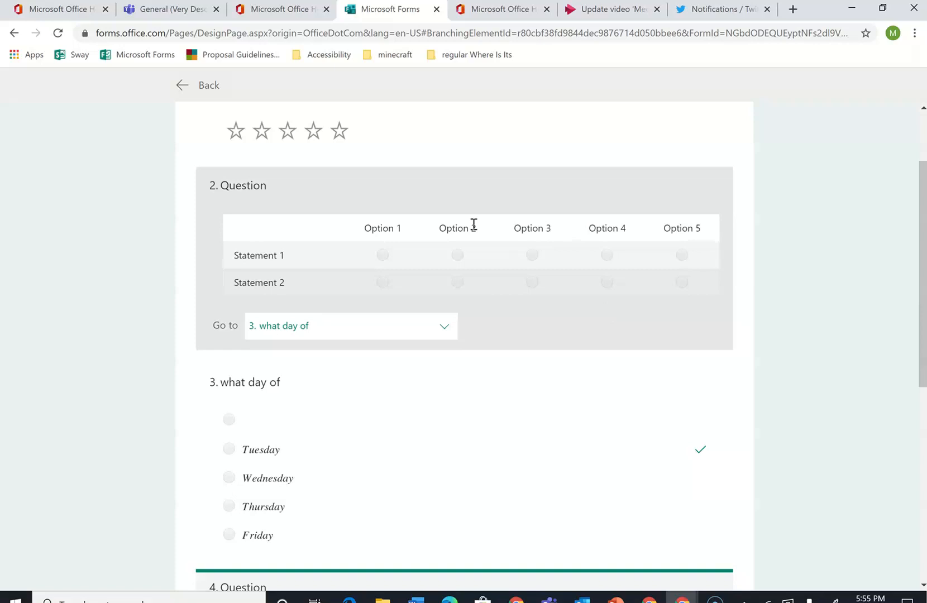
left_click(447, 332)
left_click(824, 282)
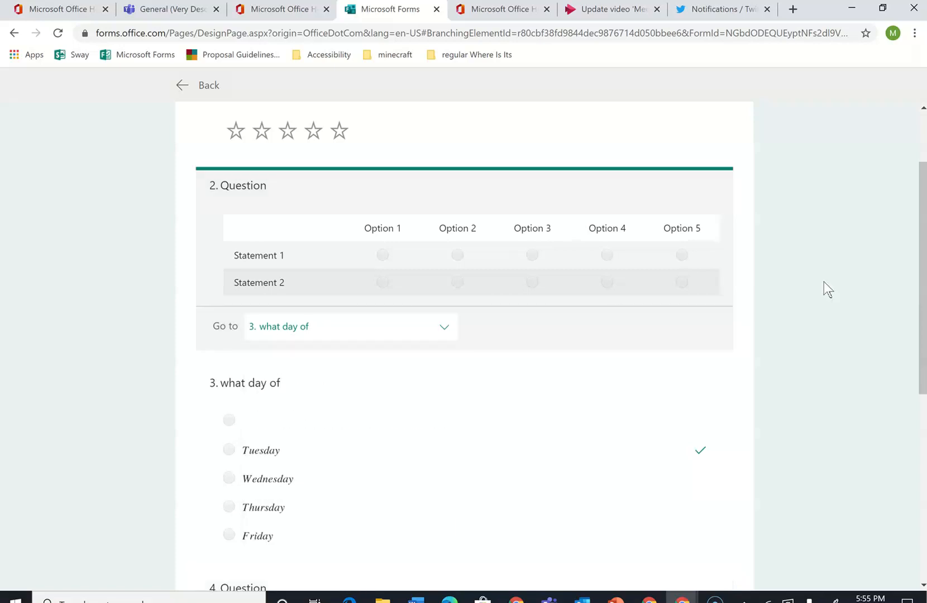
- Set the second answer of question 4 (2x + 3 ≤) to branch to question 2
scroll(824, 282, "down", 5)
scroll(464, 346, "down", 1)
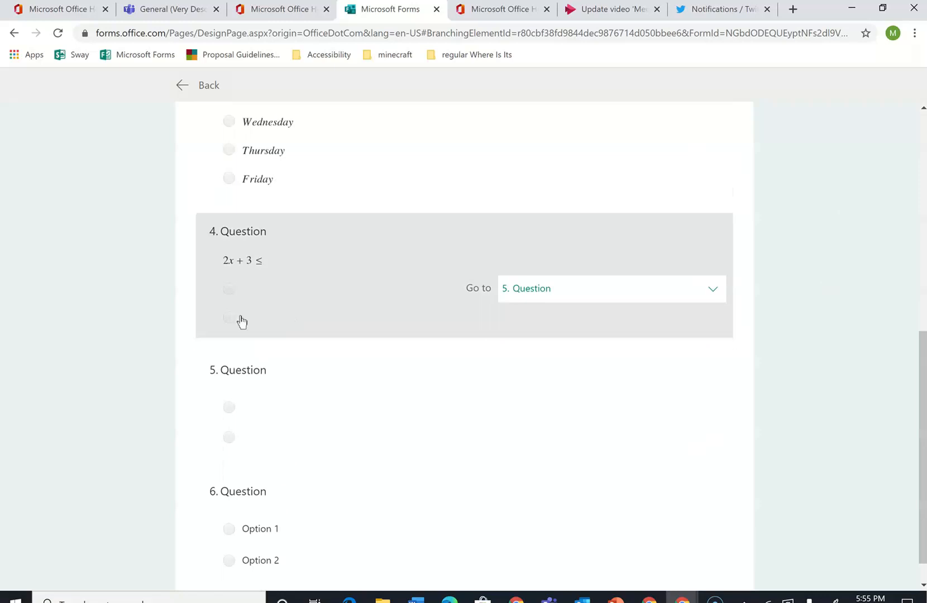
left_click(277, 319)
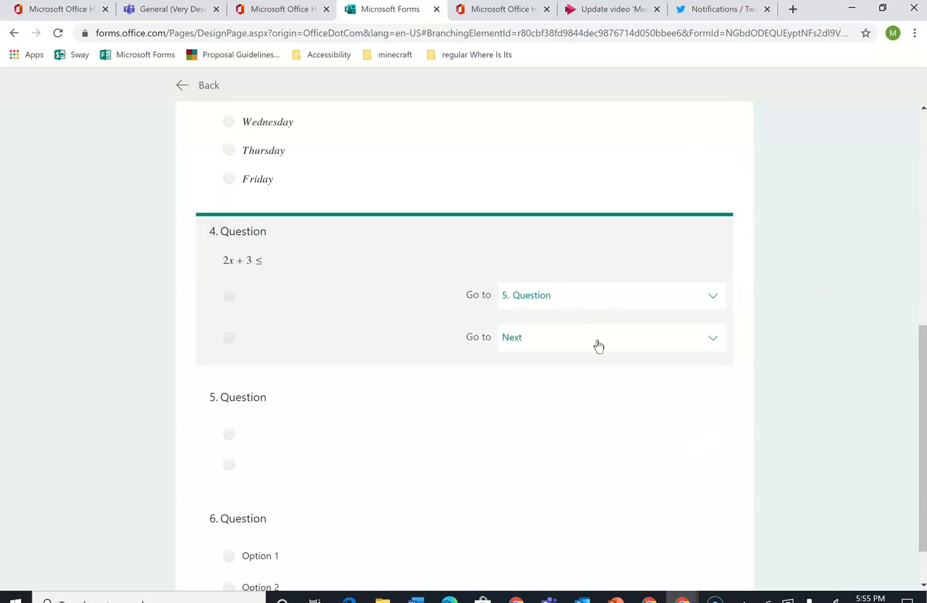
left_click(713, 343)
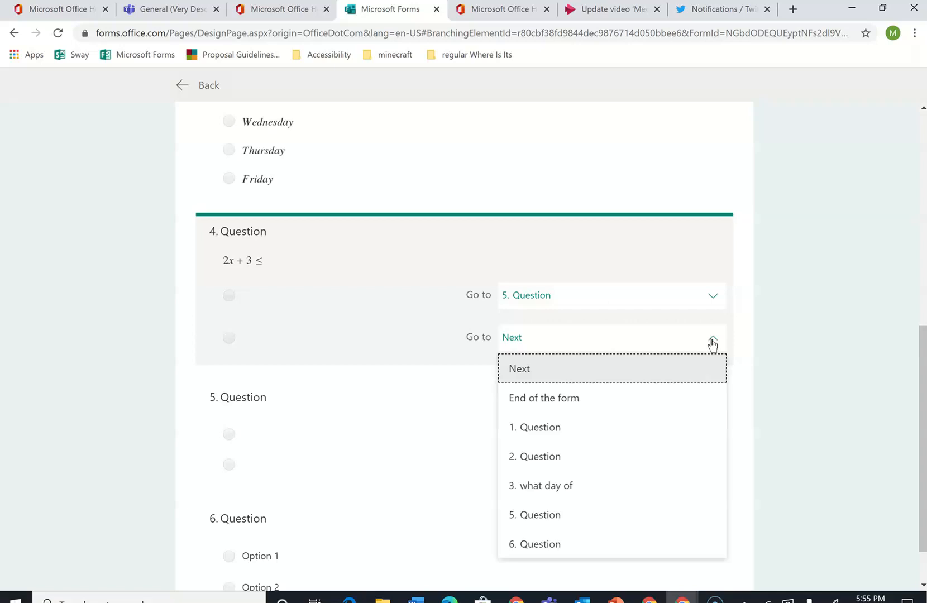
left_click(609, 471)
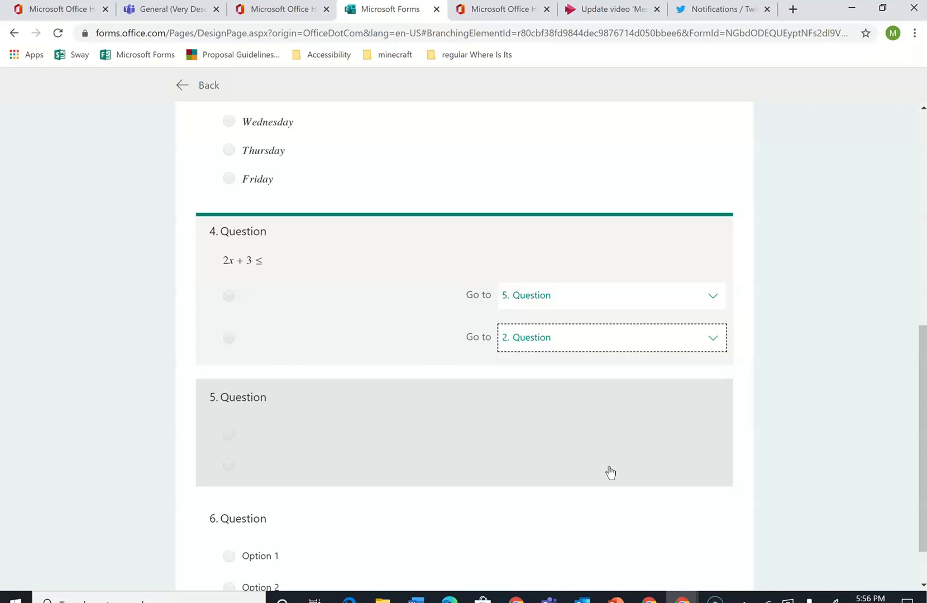
scroll(610, 473, "down", 1)
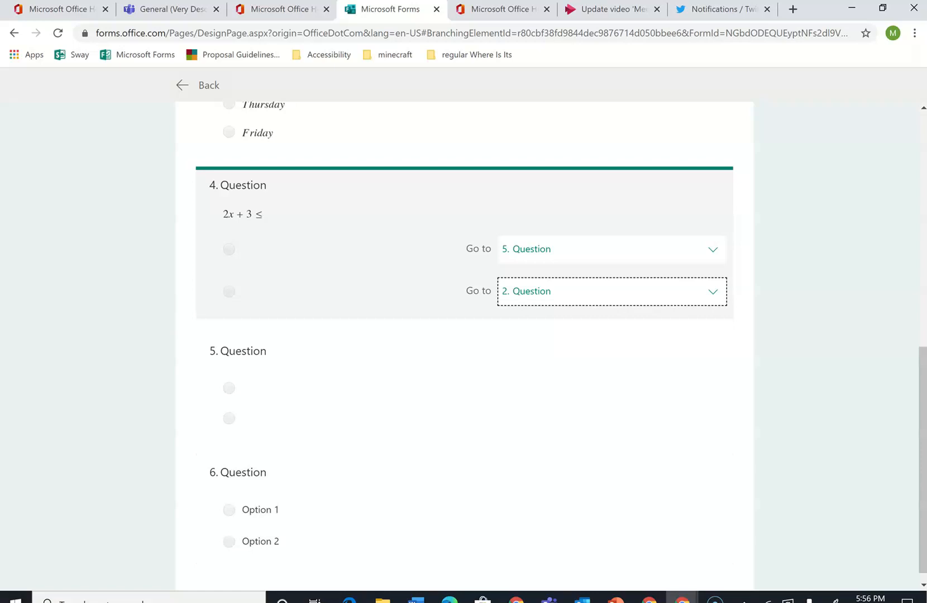
scroll(319, 229, "up", 4)
scroll(319, 230, "down", 3)
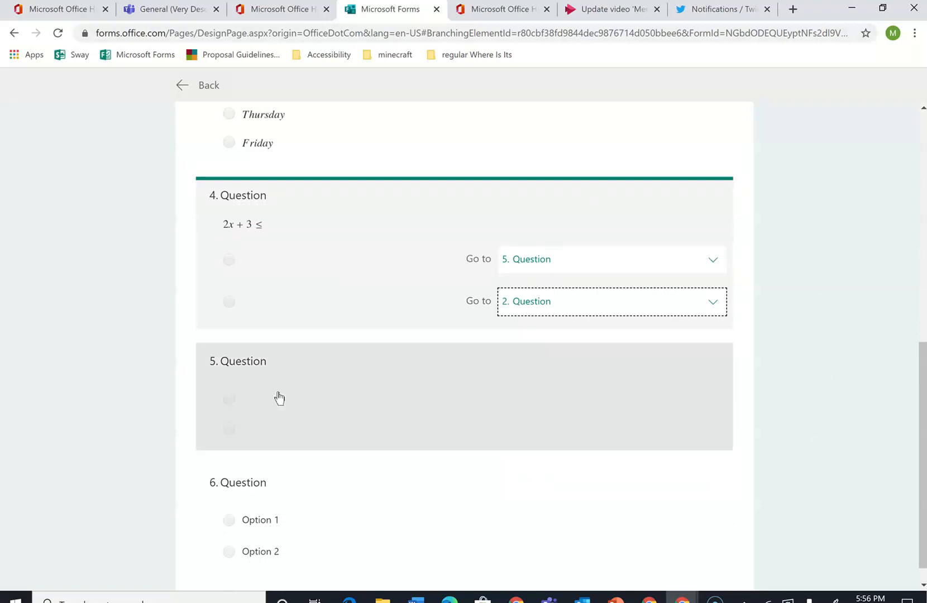
- Look at the Go to destinations for both answers of question 5 without changing either
left_click(278, 395)
left_click(708, 385)
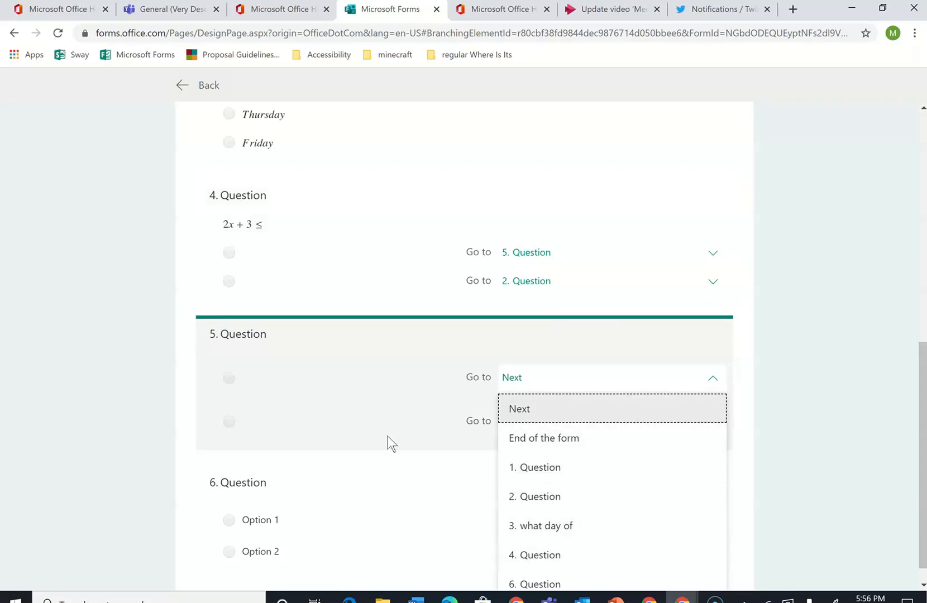
left_click(411, 425)
left_click(535, 421)
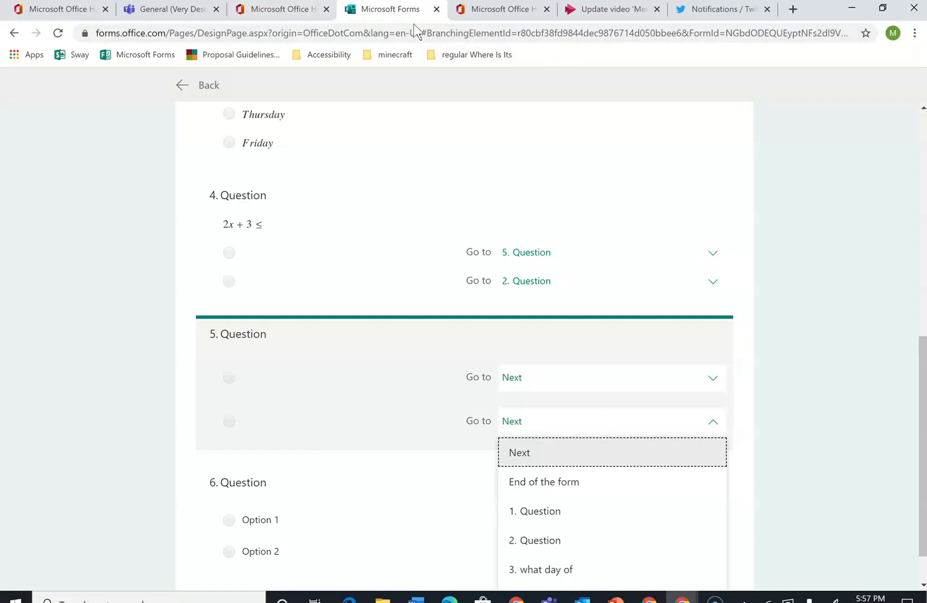
- Switch to the class in Microsoft Teams, start a quiz assignment and choose to create a new form for it
left_click(177, 7)
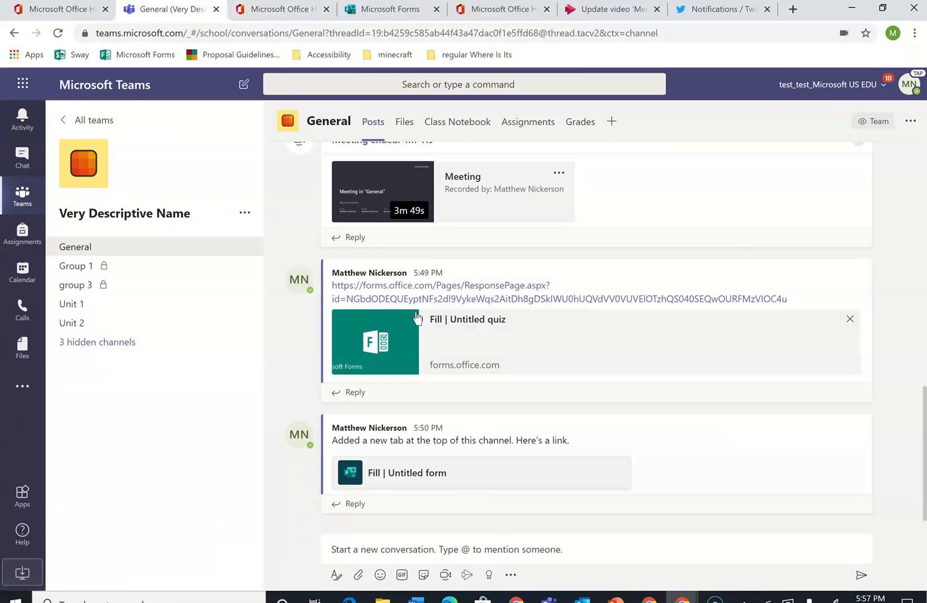
left_click(541, 128)
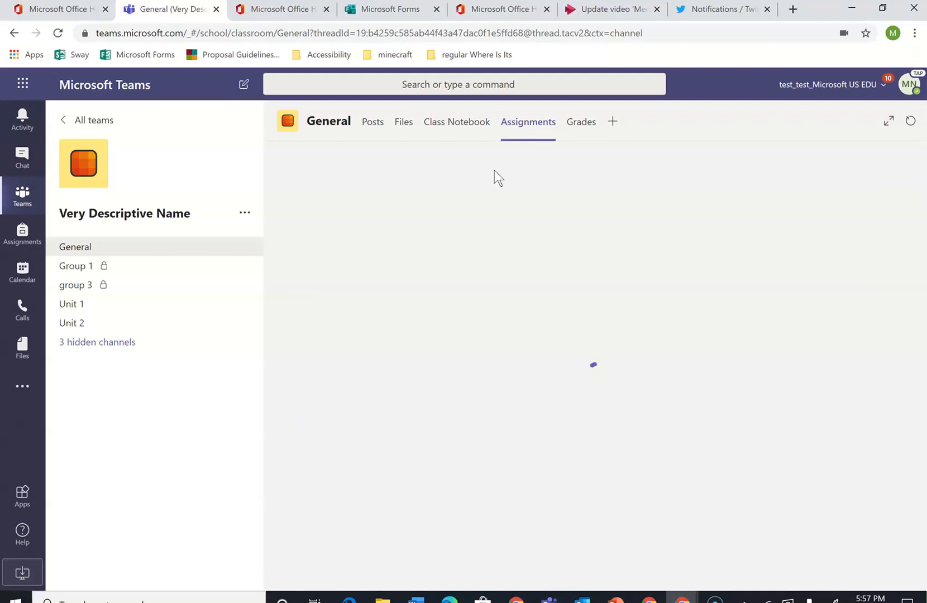
left_click(329, 346)
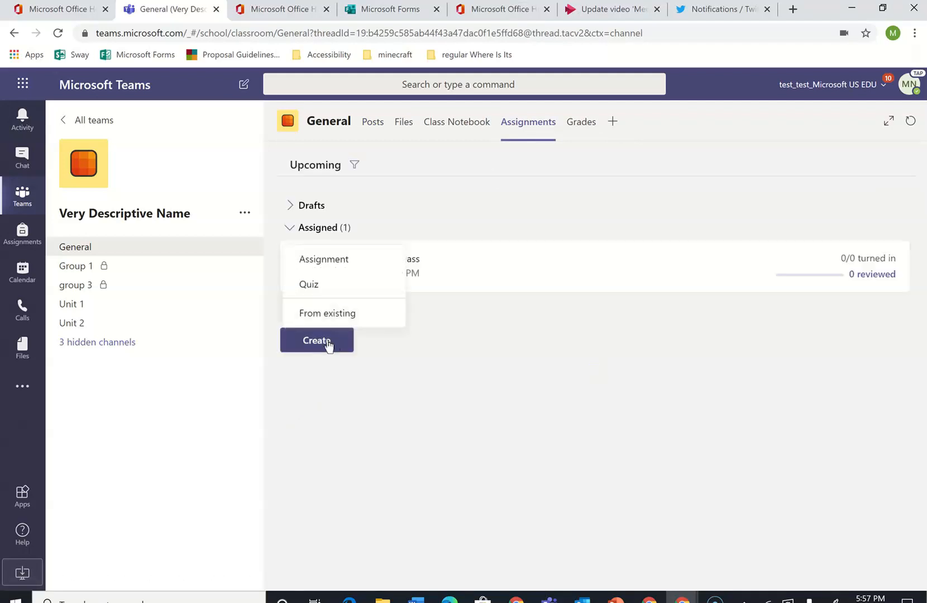
left_click(333, 289)
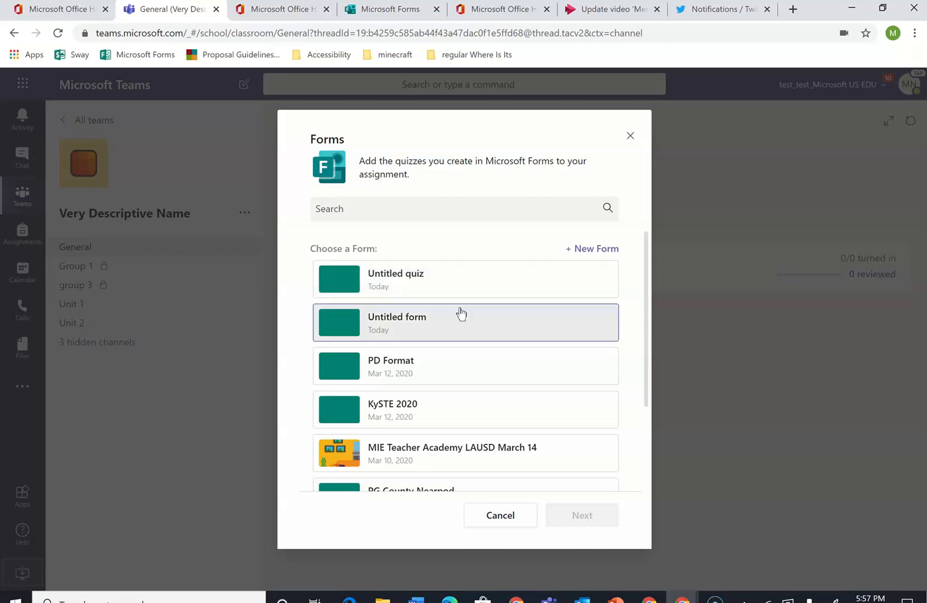
left_click(587, 250)
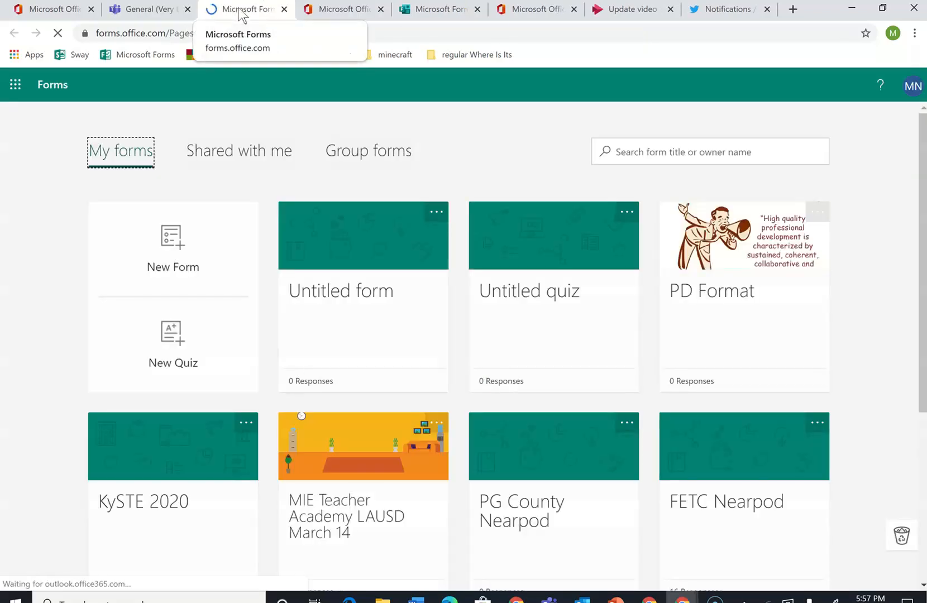
- Return to Teams and start a new quiz assignment using the existing form "Untitled form"
left_click(151, 12)
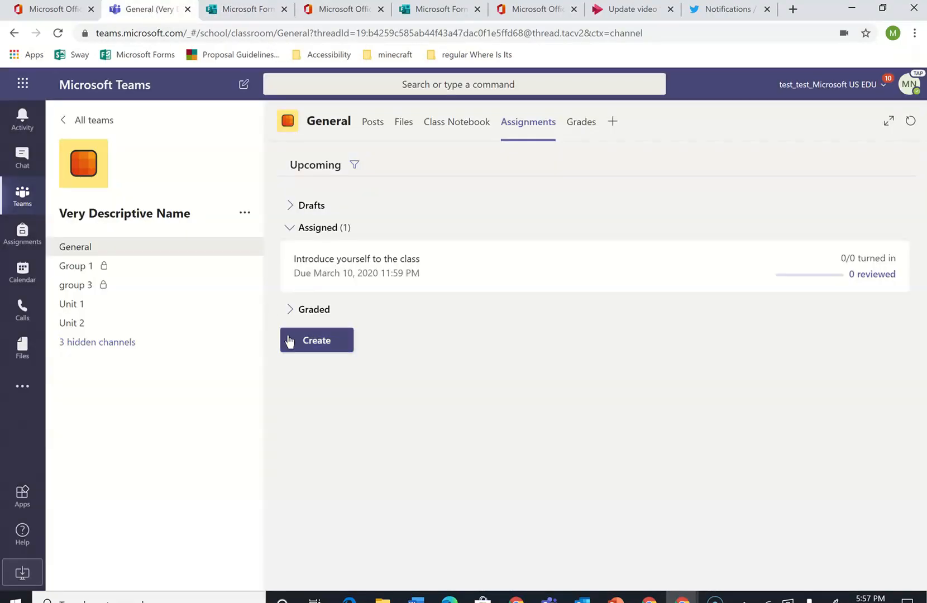
left_click(310, 345)
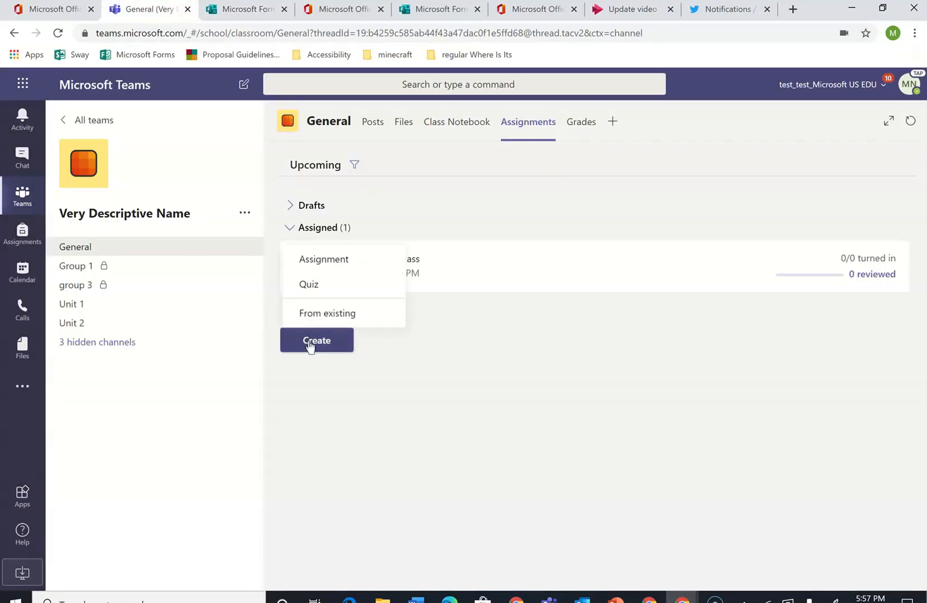
left_click(332, 288)
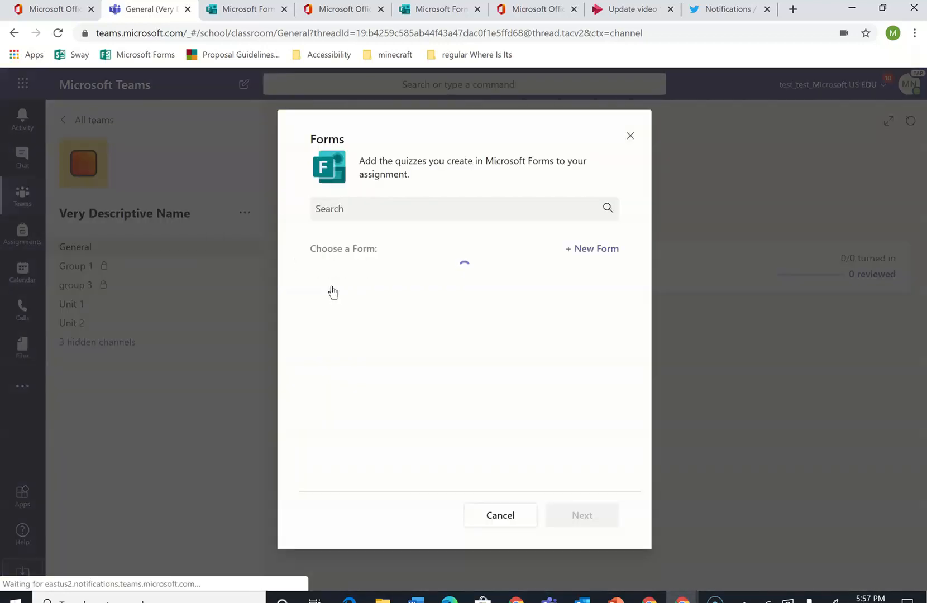
left_click(374, 285)
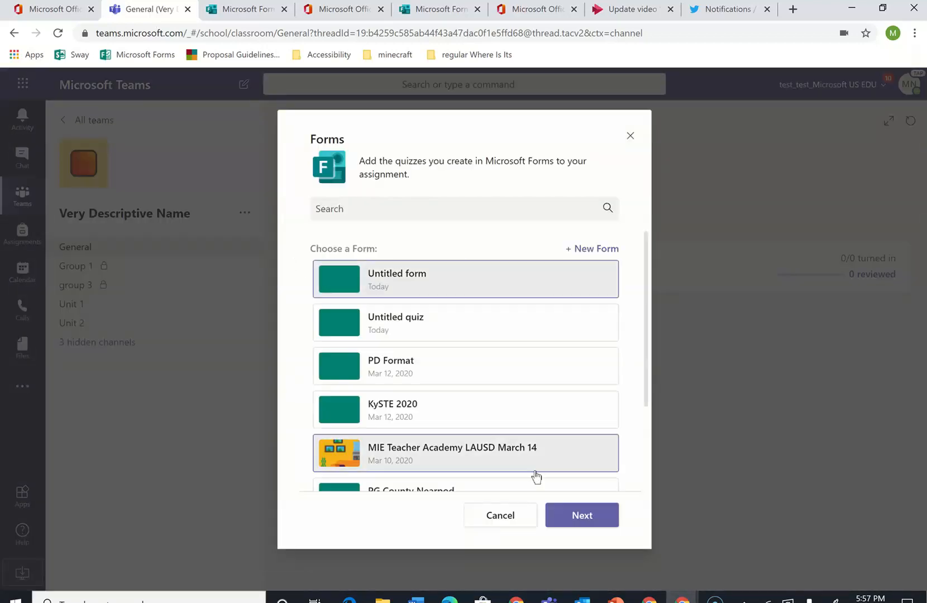
left_click(565, 516)
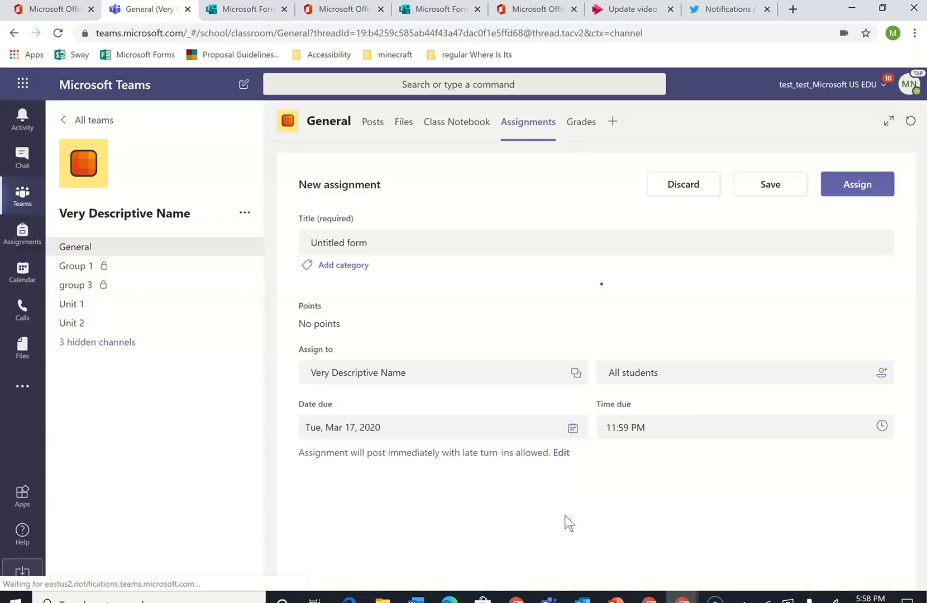